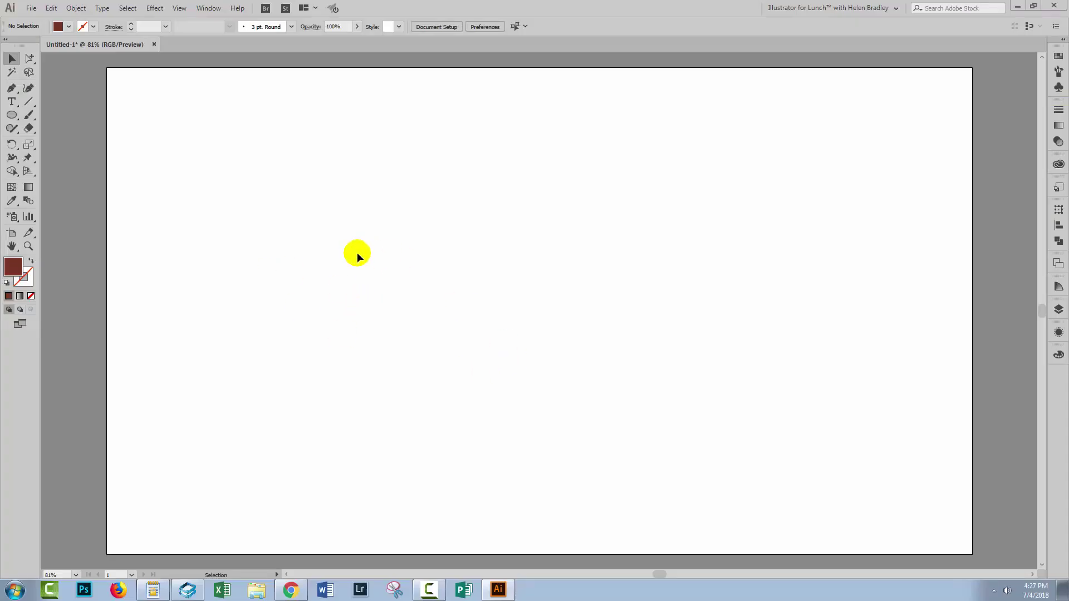
# Draw a small circle with the Ellipse Tool and give it a thick white stroke
pyautogui.click(13, 116)
pyautogui.moveTo(295, 251); pyautogui.dragTo(320, 286)
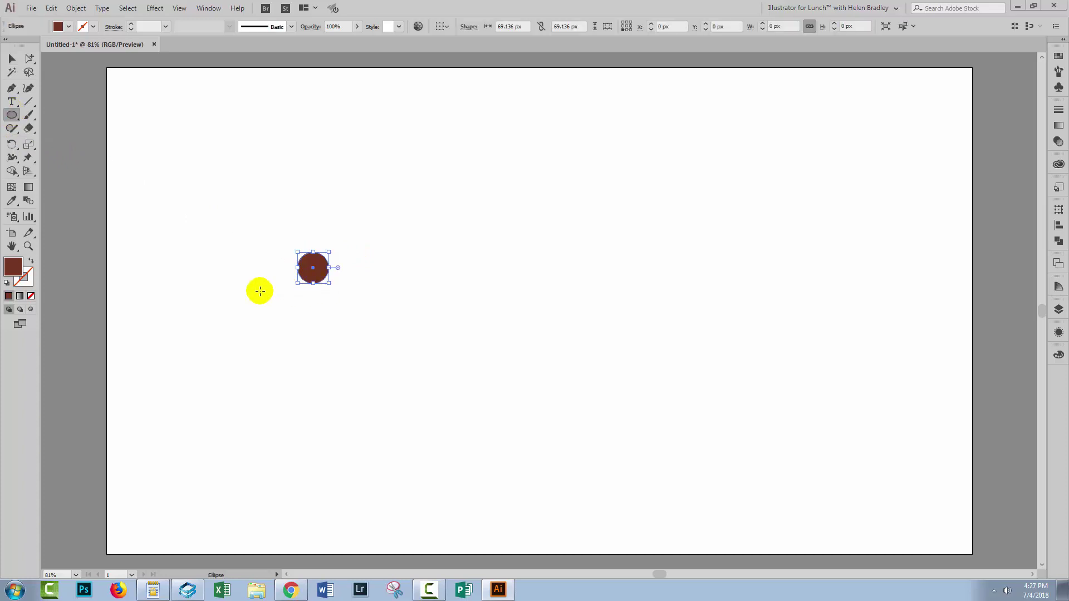
pyautogui.click(22, 286)
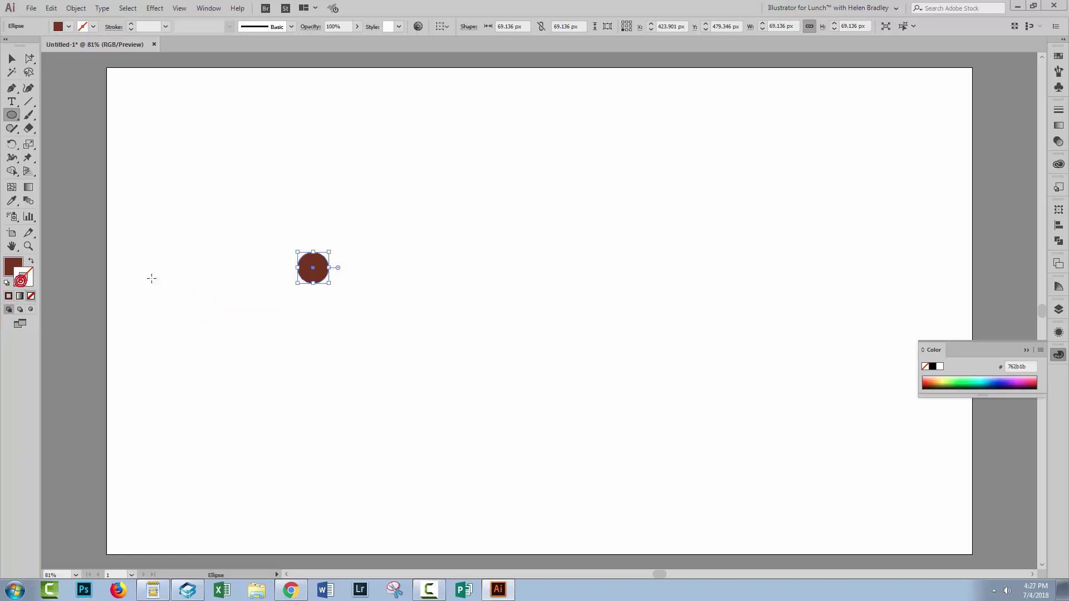
pyautogui.click(941, 368)
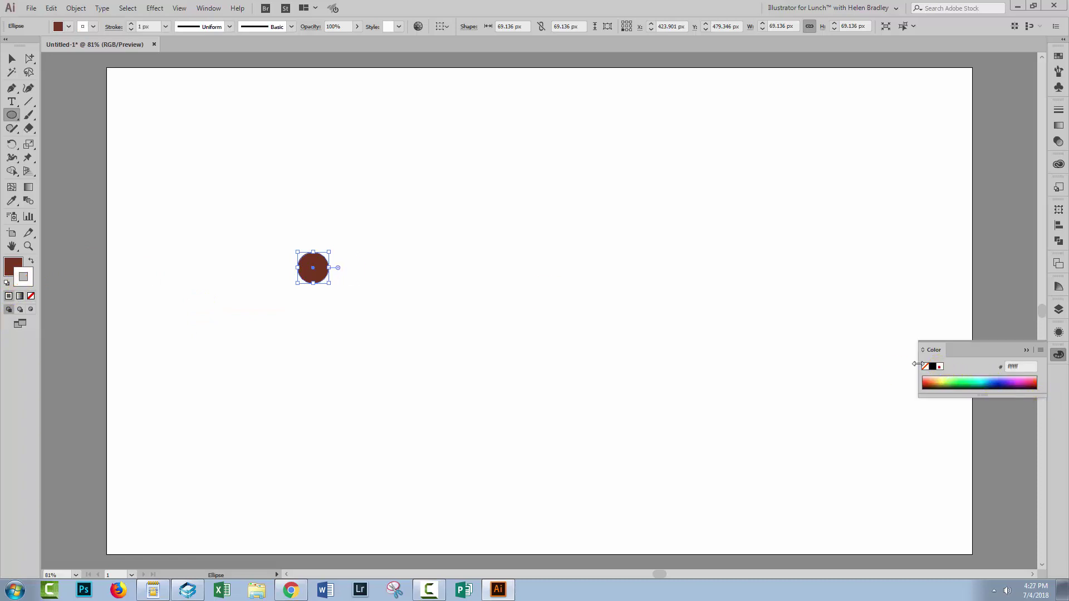
pyautogui.click(131, 25)
pyautogui.click(131, 25)
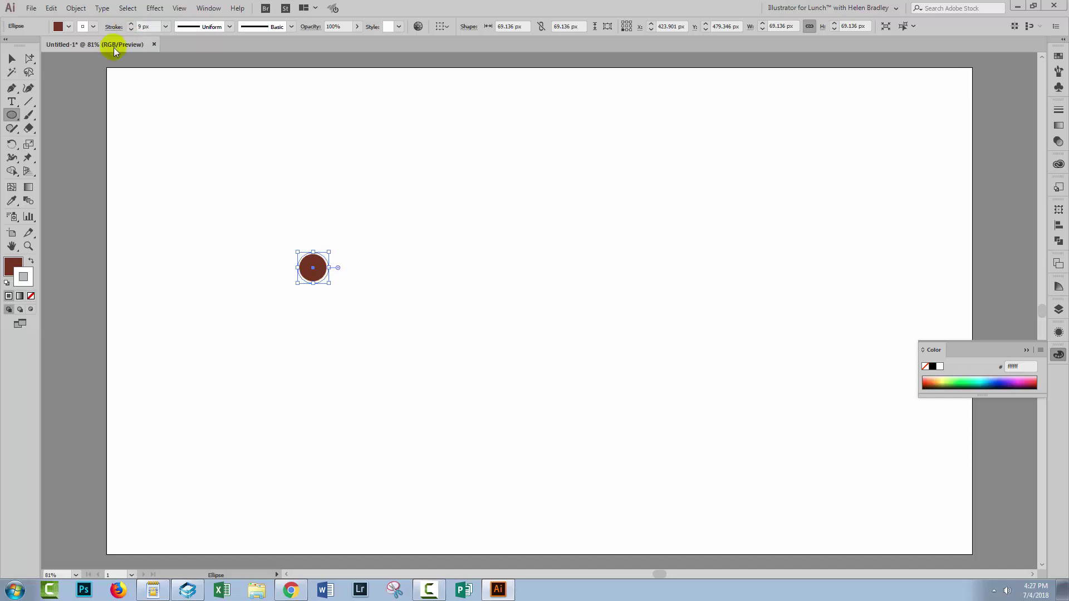
# Deselect, then reselect the brown circle with the Selection Tool
pyautogui.click(13, 59)
pyautogui.click(379, 362)
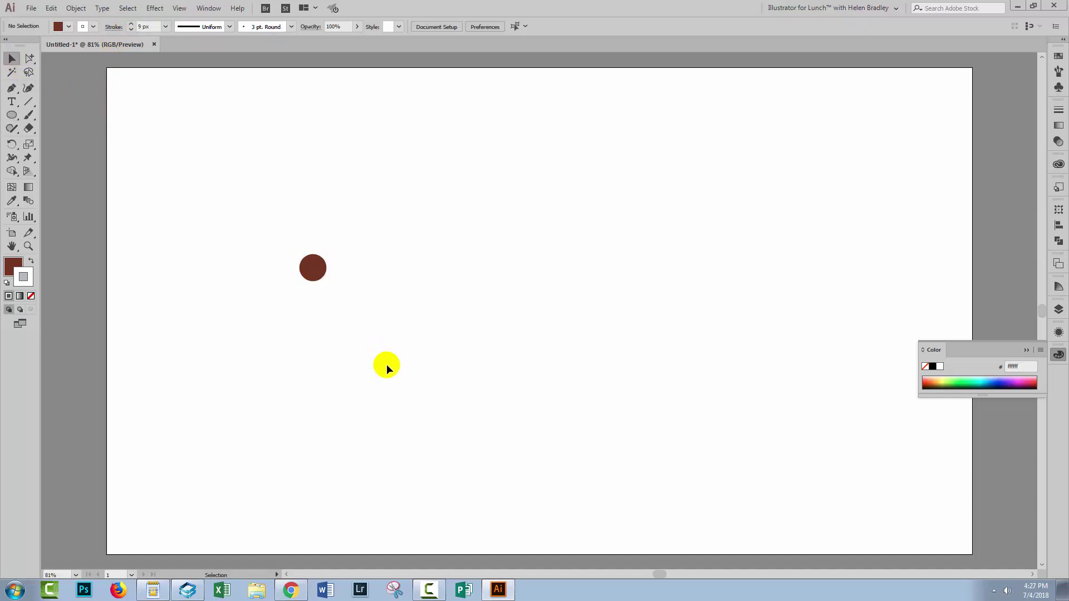
pyautogui.moveTo(352, 329); pyautogui.dragTo(352, 331)
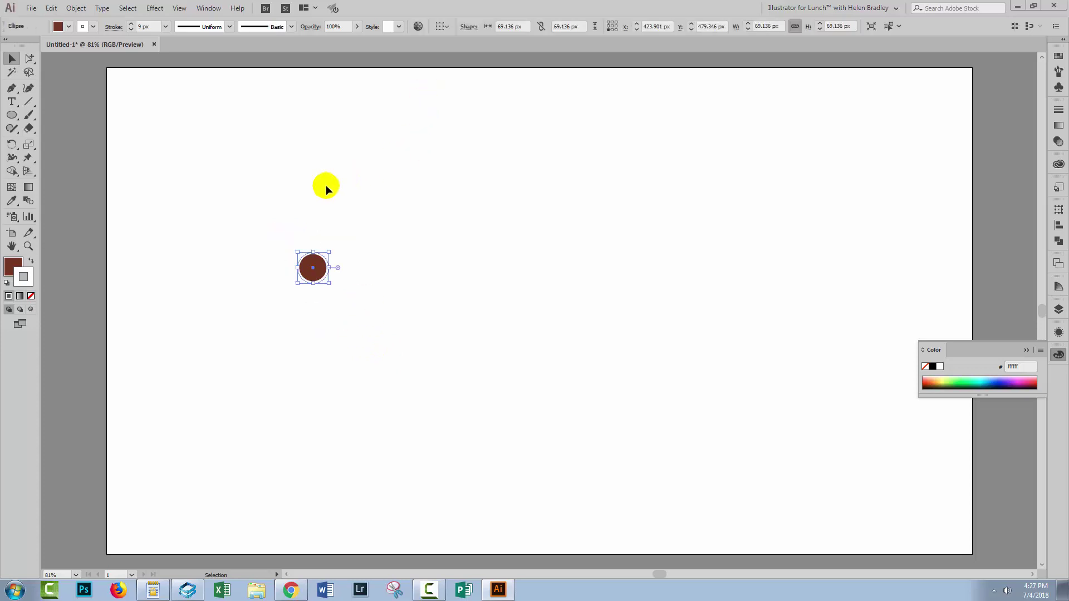
# Make a pattern from the circle with Object > Pattern > Make and move the Pattern Options panel aside
pyautogui.click(75, 9)
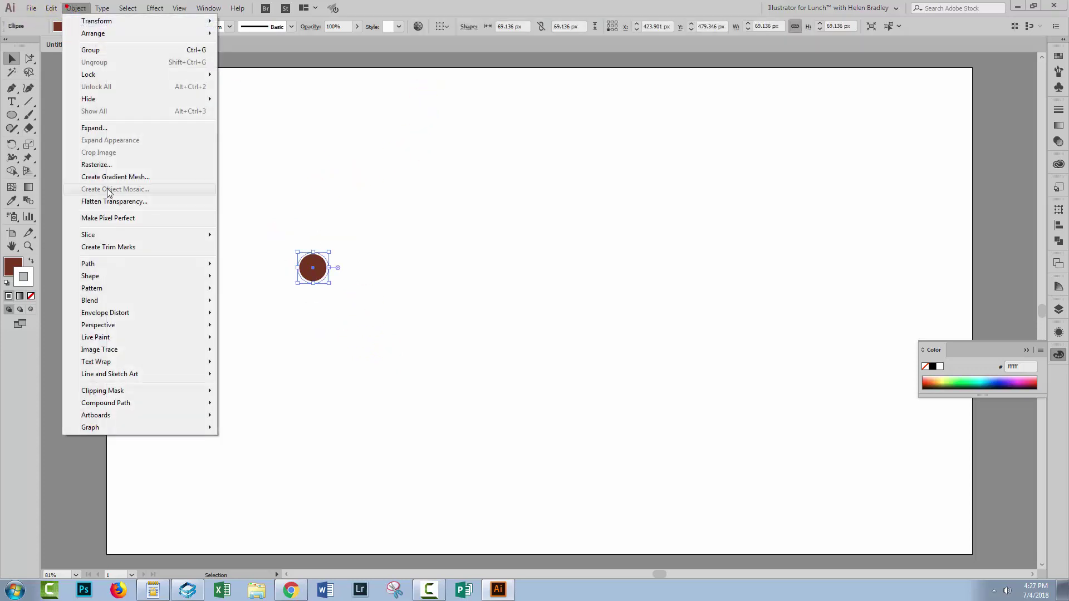
pyautogui.moveTo(146, 289)
pyautogui.click(245, 289)
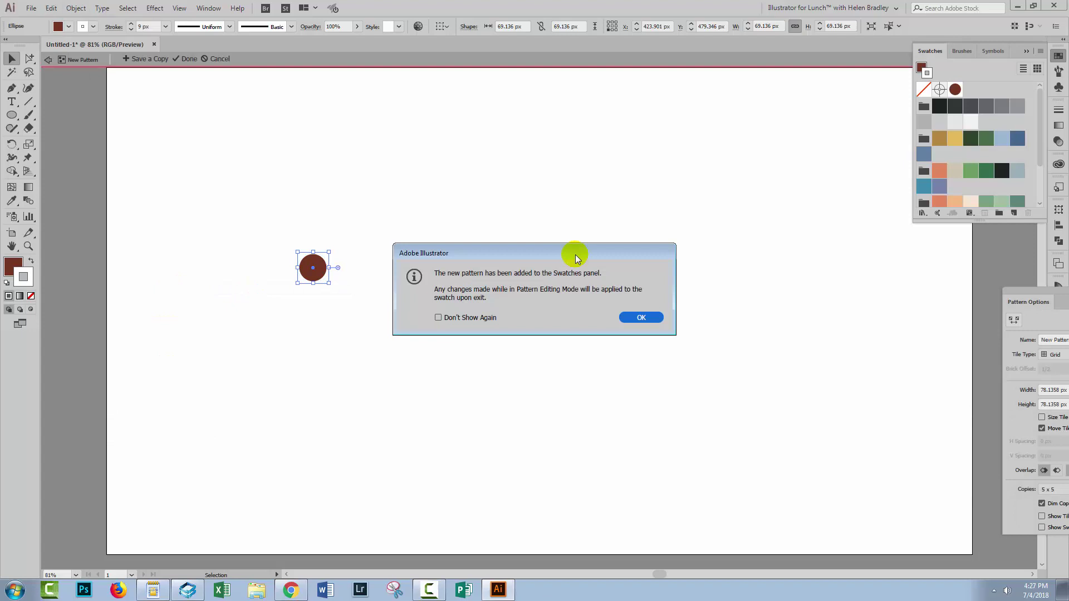
pyautogui.click(641, 318)
pyautogui.moveTo(1008, 290); pyautogui.dragTo(198, 234)
# Set the tile type to Brick by Row with a linked 220 × 220 px tile, then finish editing
pyautogui.click(215, 297)
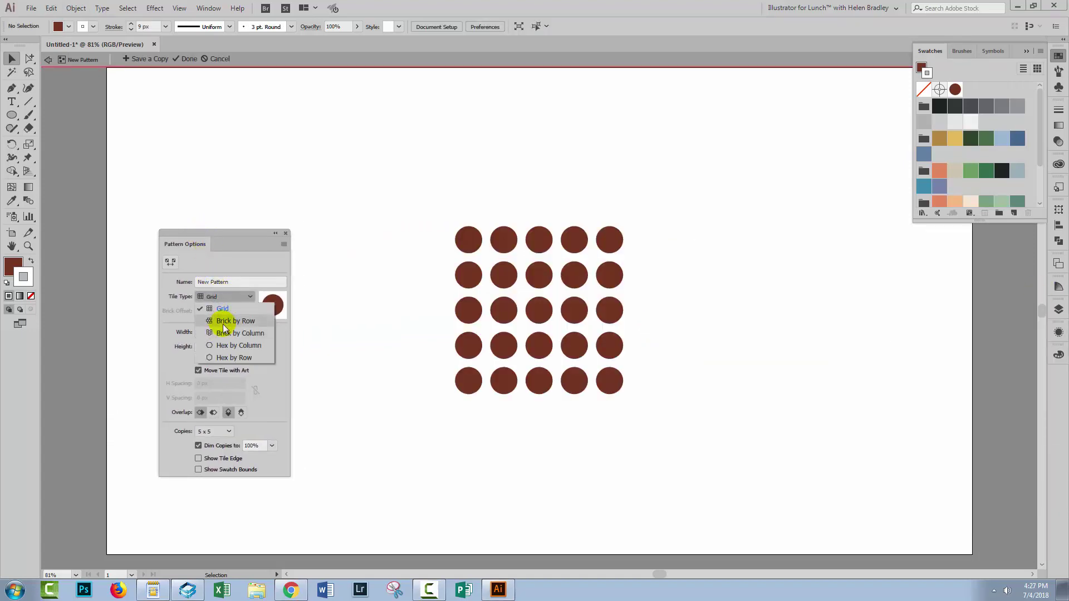
pyautogui.click(225, 318)
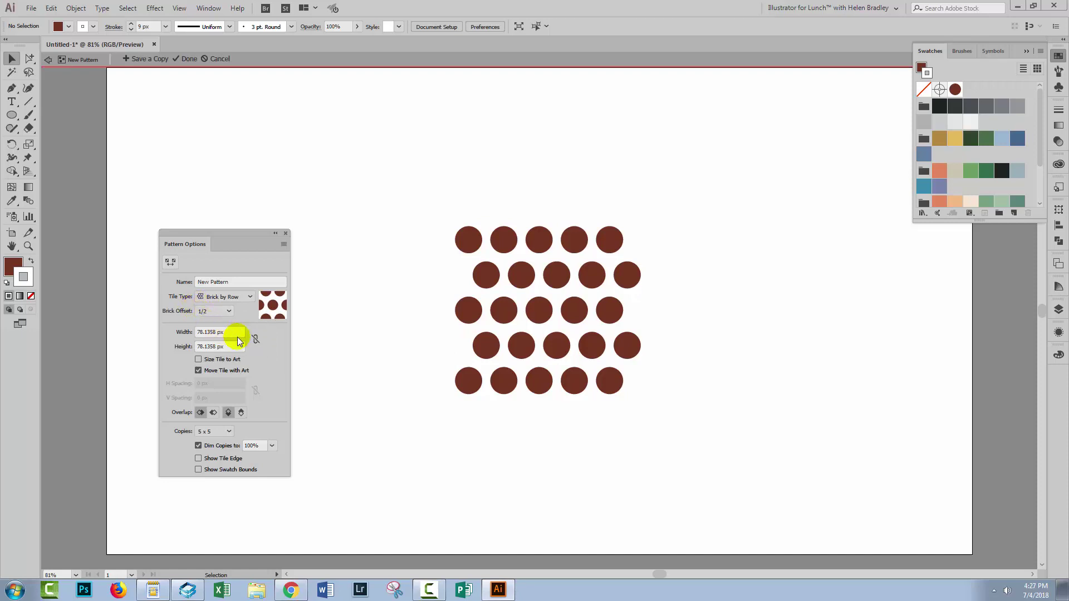
pyautogui.click(256, 340)
pyautogui.doubleClick(211, 331)
pyautogui.write('170')
pyautogui.press('Return')
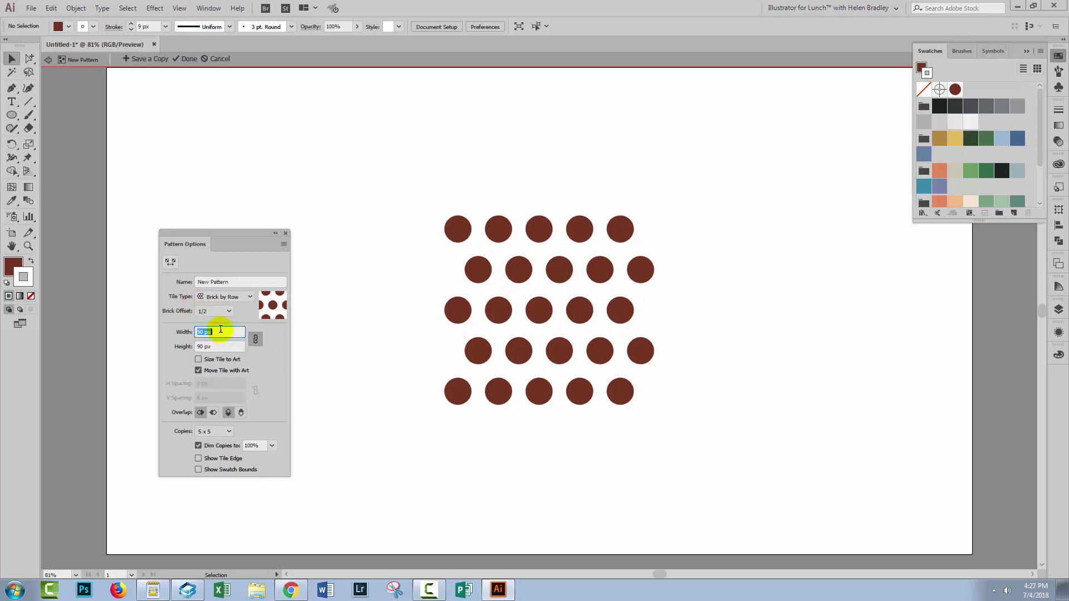
pyautogui.hotkey('shift', 'Up')
pyautogui.hotkey('shift', 'Up')
pyautogui.hotkey('shift', 'Up')
pyautogui.hotkey('shift', 'Up')
pyautogui.hotkey('shift', 'Up')
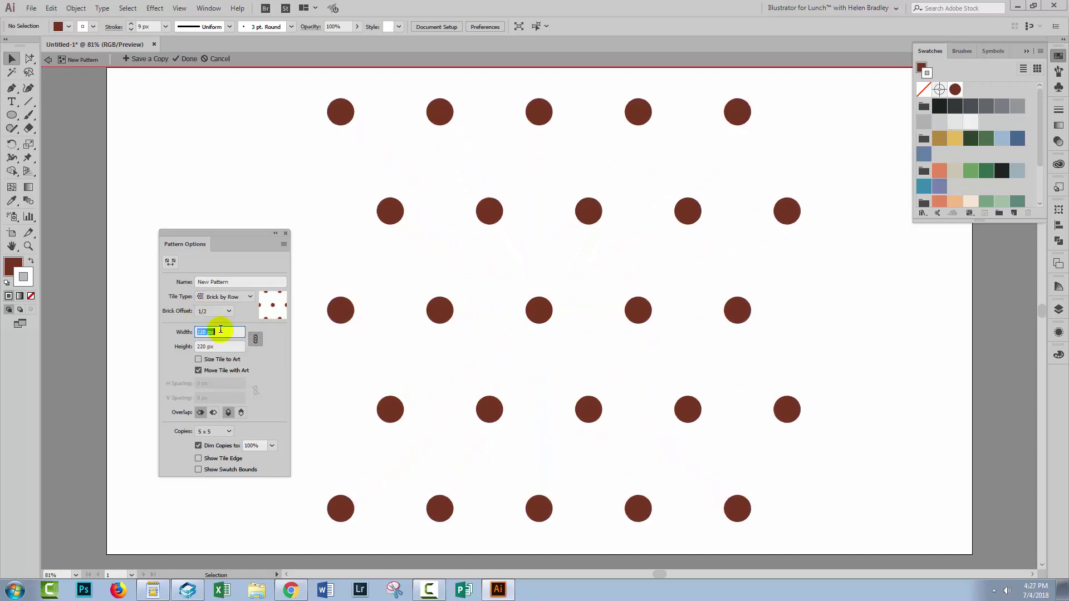
pyautogui.click(189, 59)
# Delete the original circle and draw a large square with the Rectangle Tool
pyautogui.moveTo(256, 223); pyautogui.dragTo(332, 330)
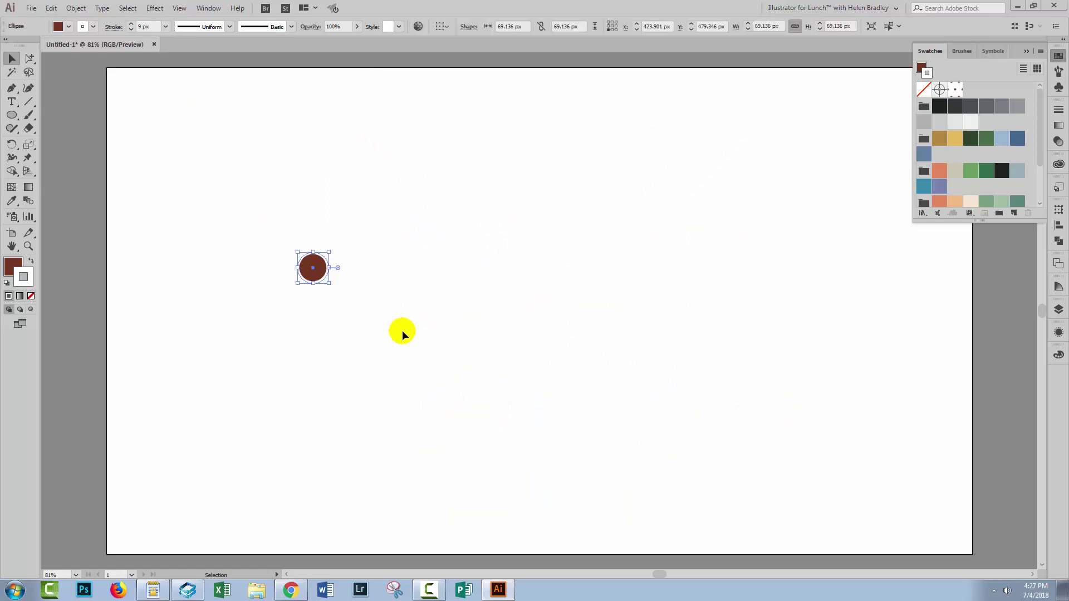
pyautogui.press('Delete')
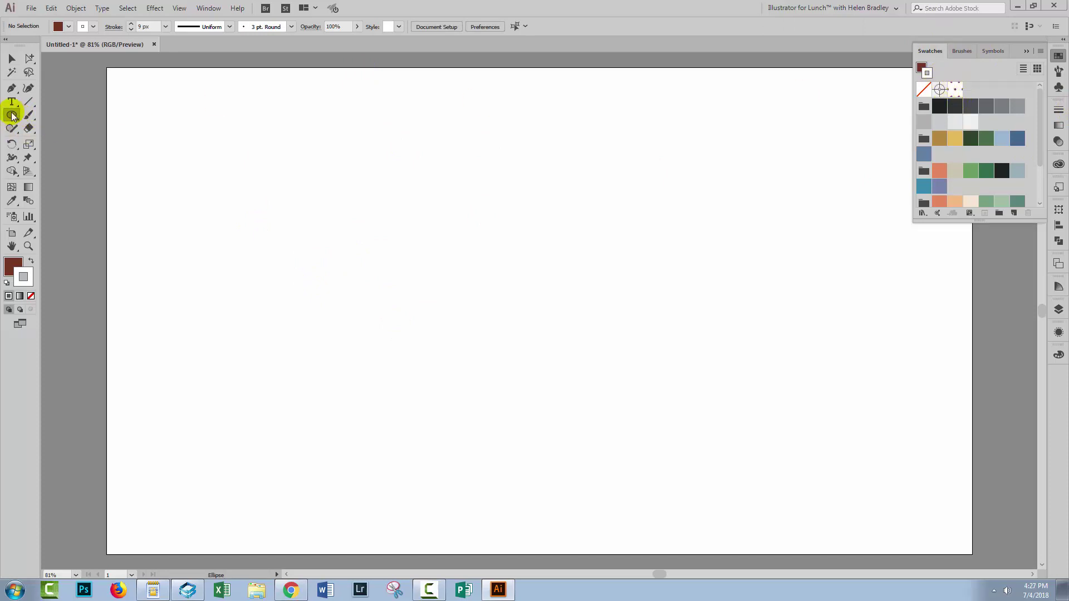
pyautogui.moveTo(12, 116); pyautogui.dragTo(45, 119)
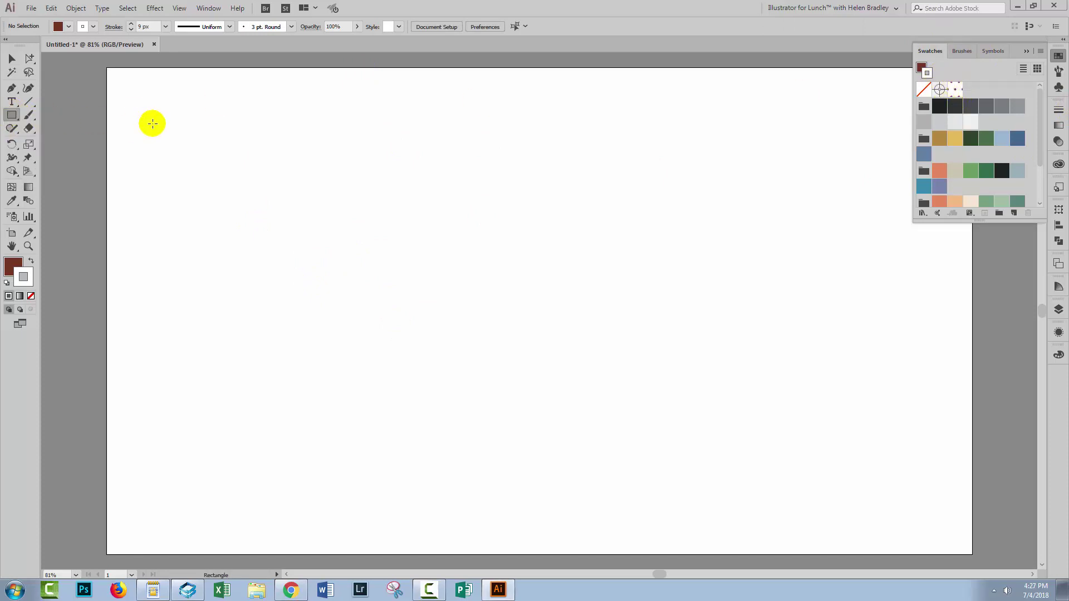
pyautogui.moveTo(152, 123); pyautogui.dragTo(472, 443)
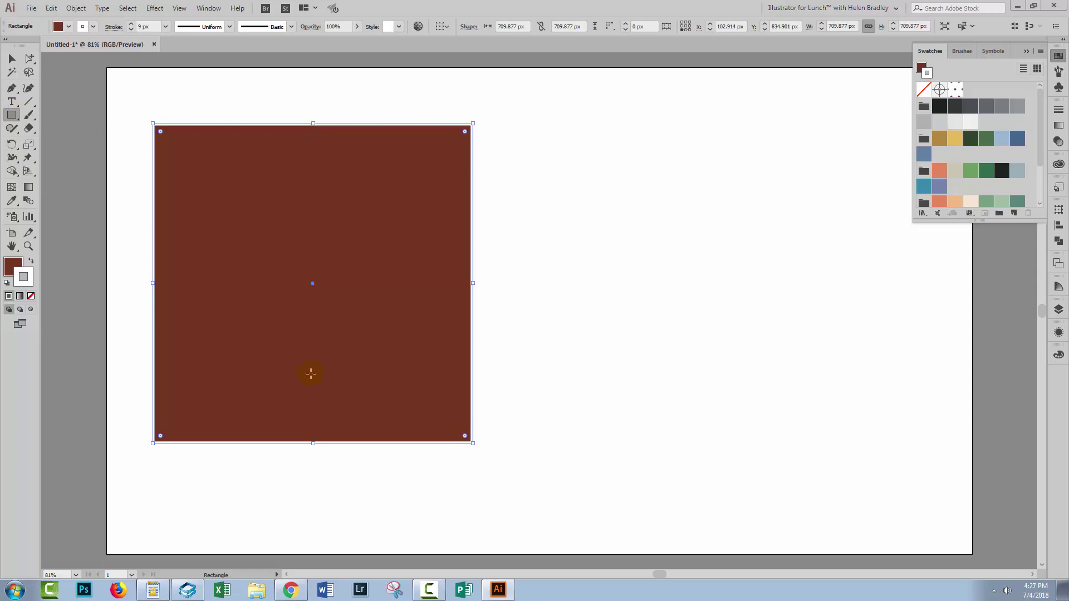
# Fill the square with the new dot pattern swatch, then deselect it
pyautogui.click(7, 267)
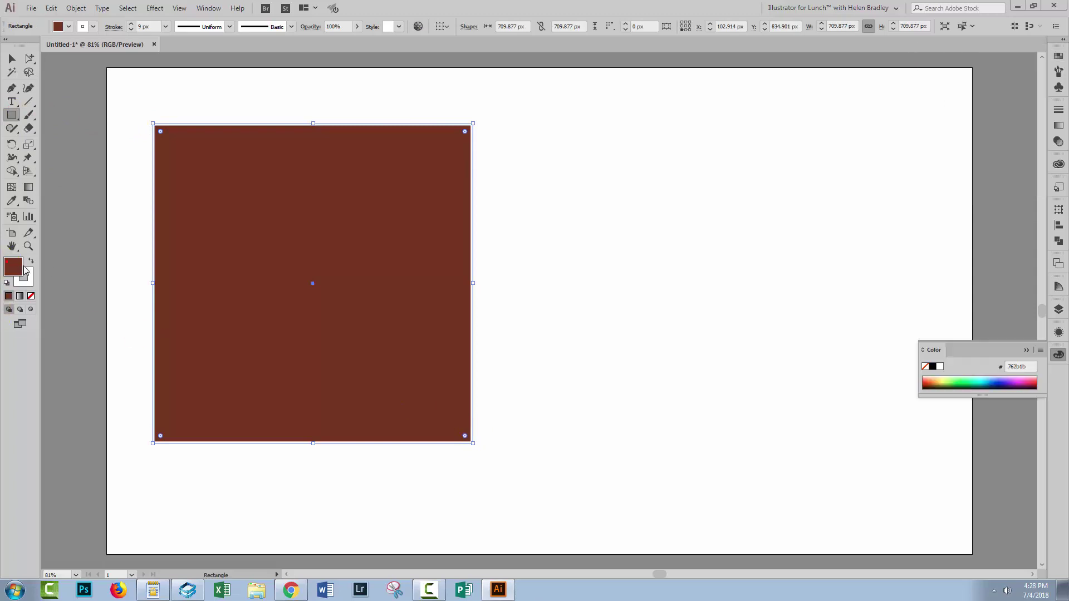
pyautogui.click(1057, 57)
pyautogui.click(955, 89)
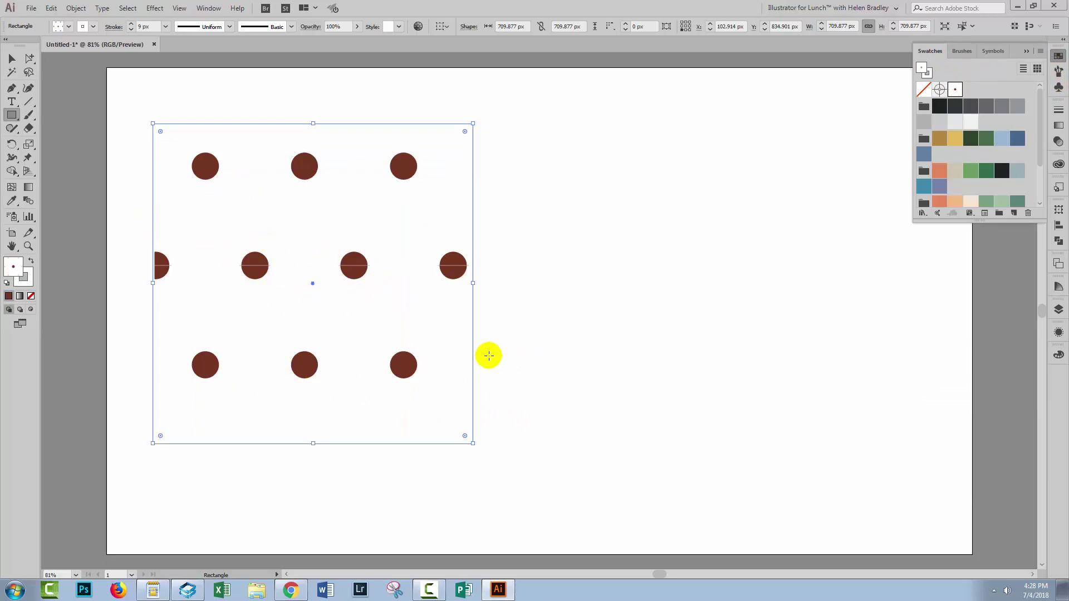
pyautogui.click(12, 58)
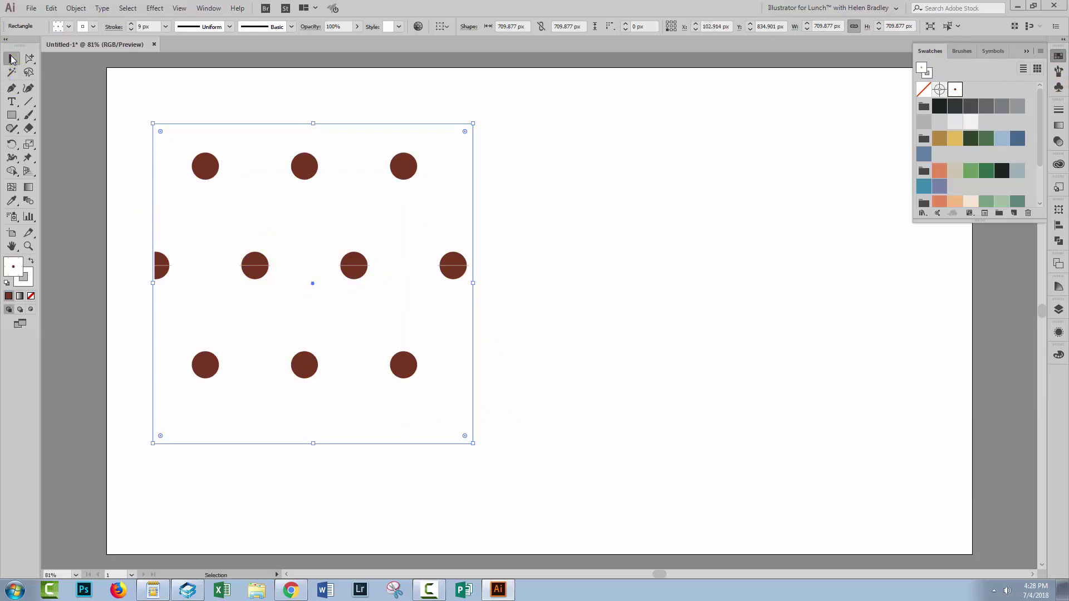
pyautogui.click(526, 236)
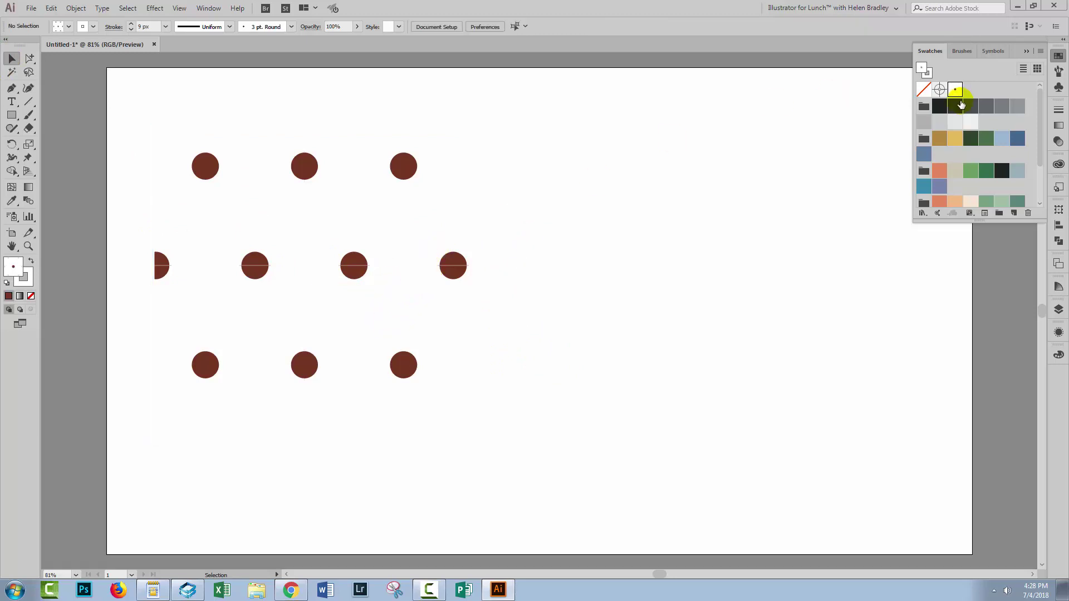
# Fit the artboard, drag the pattern swatch onto the canvas as seven-dot artwork, and collapse the Swatches panel
pyautogui.hotkey('ctrl', '0')
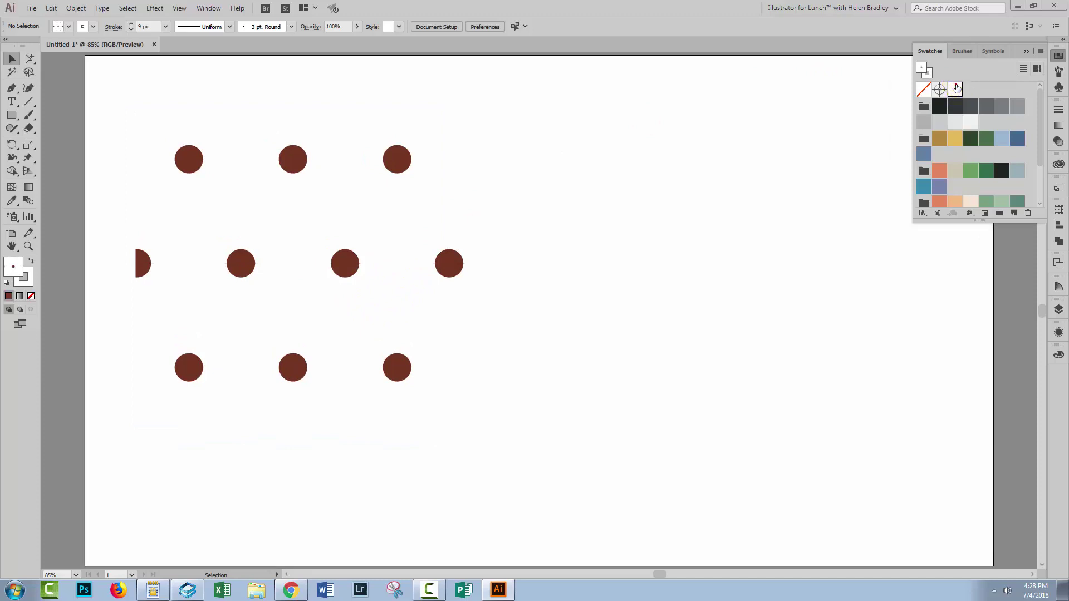
pyautogui.moveTo(955, 87); pyautogui.dragTo(699, 268)
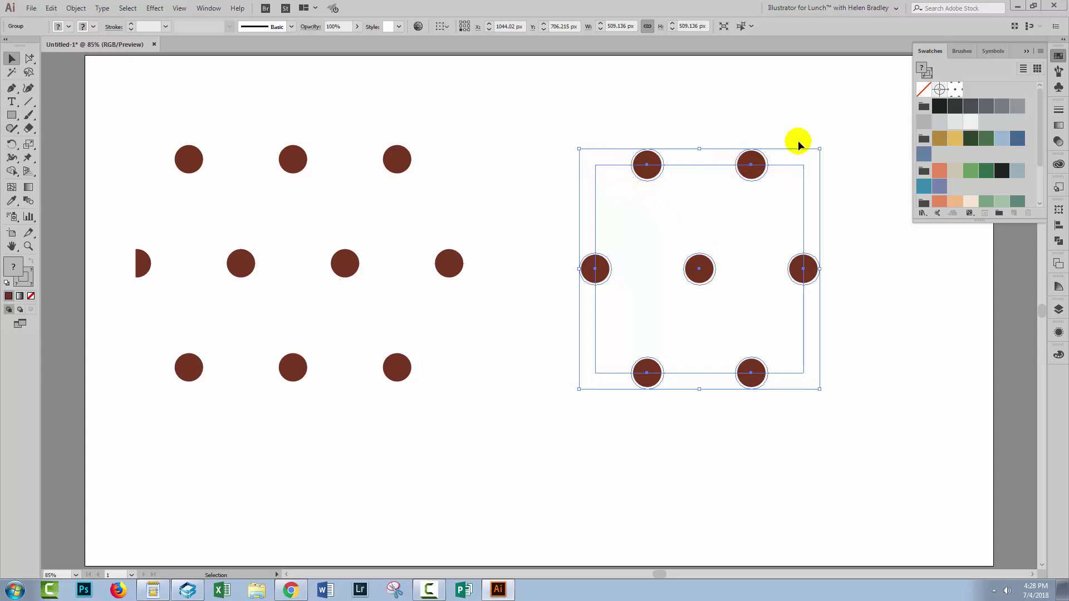
pyautogui.click(1027, 52)
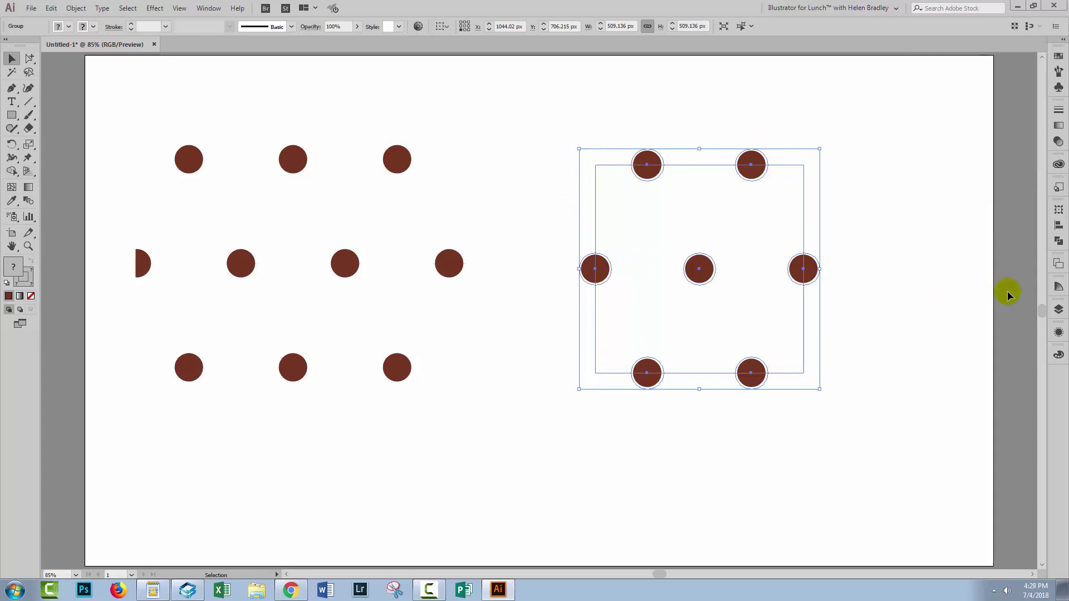
# Float and enlarge the Layers panel, expanding Layer 1 and the dot group
pyautogui.click(1058, 310)
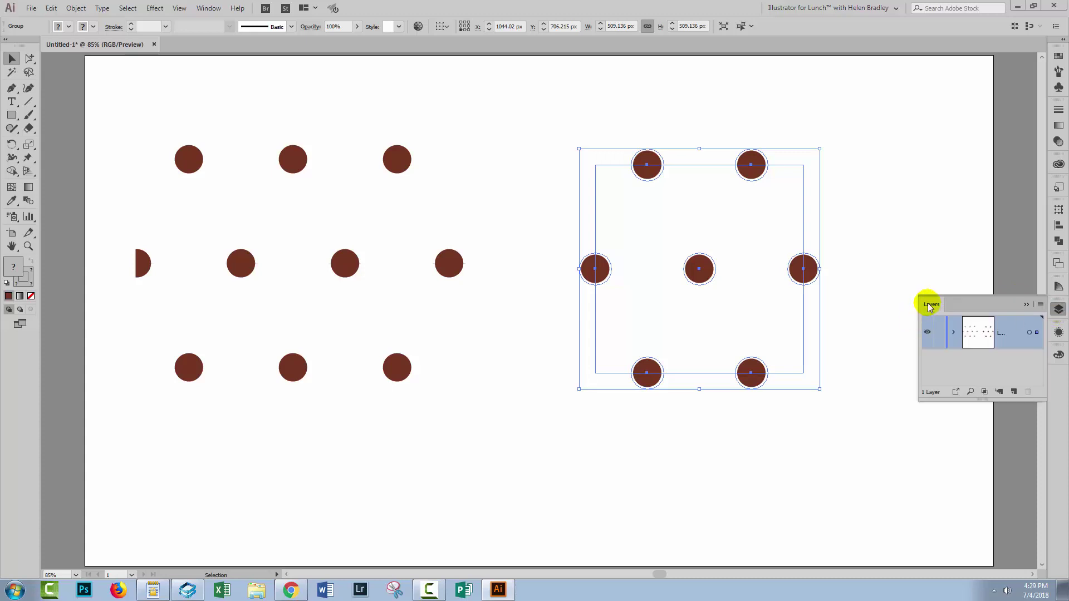
pyautogui.moveTo(930, 307); pyautogui.dragTo(875, 137)
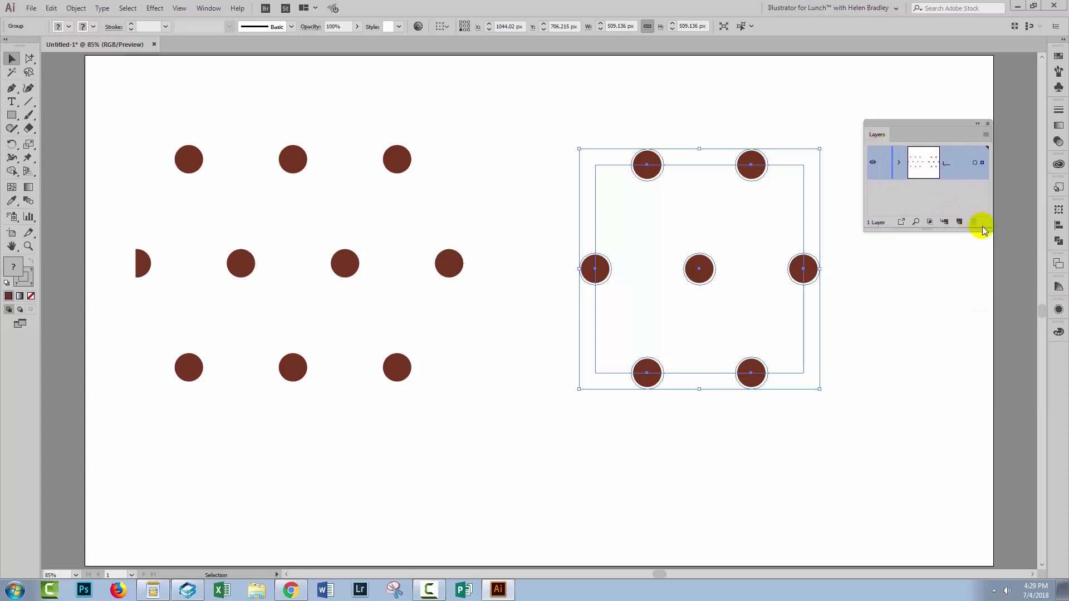
pyautogui.moveTo(984, 230); pyautogui.dragTo(1020, 427)
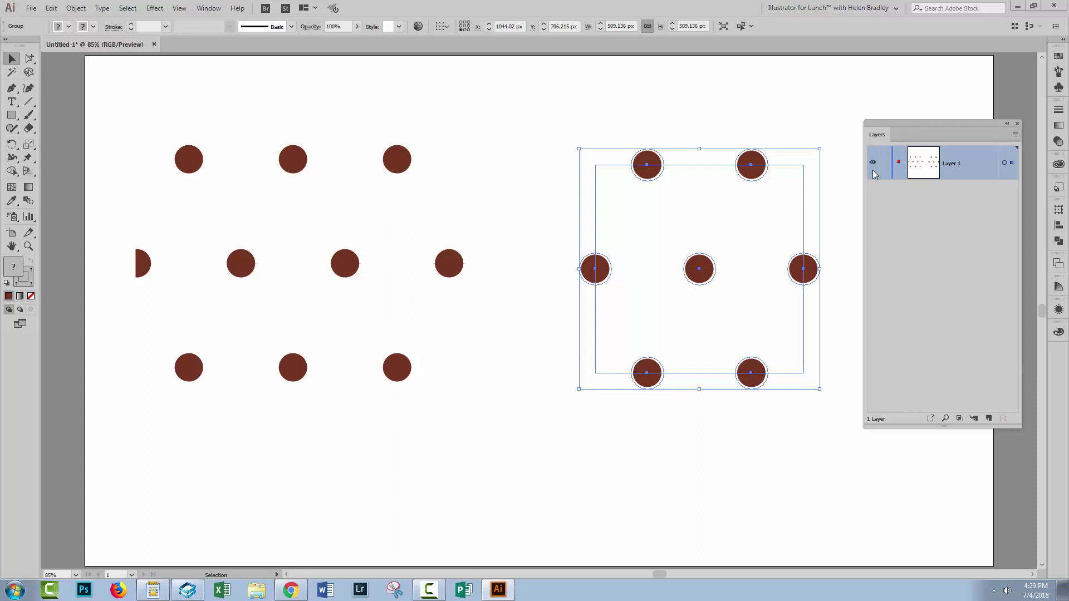
pyautogui.click(899, 162)
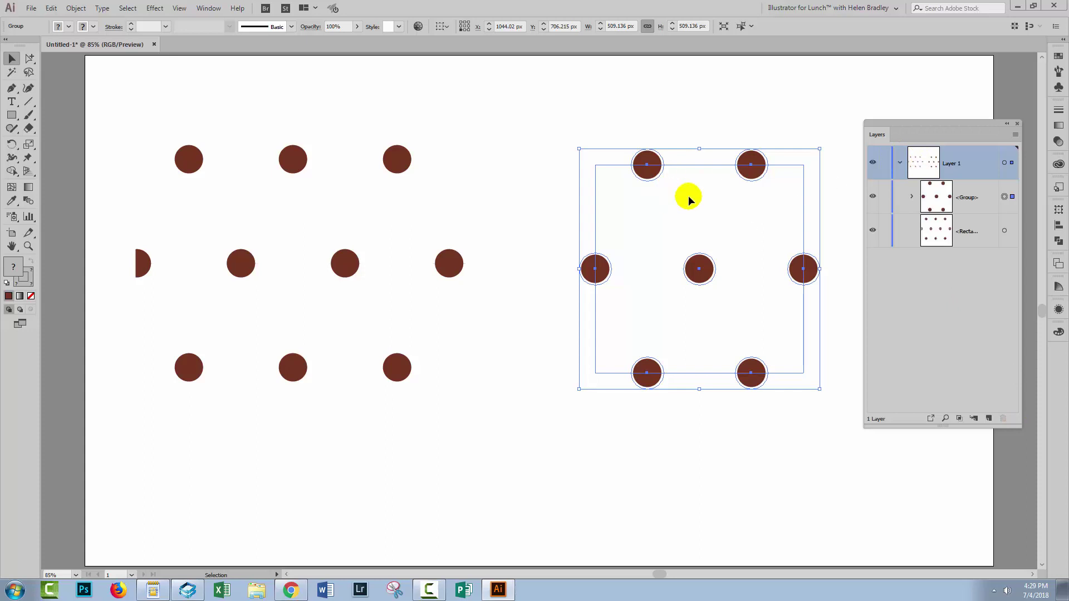
pyautogui.click(909, 198)
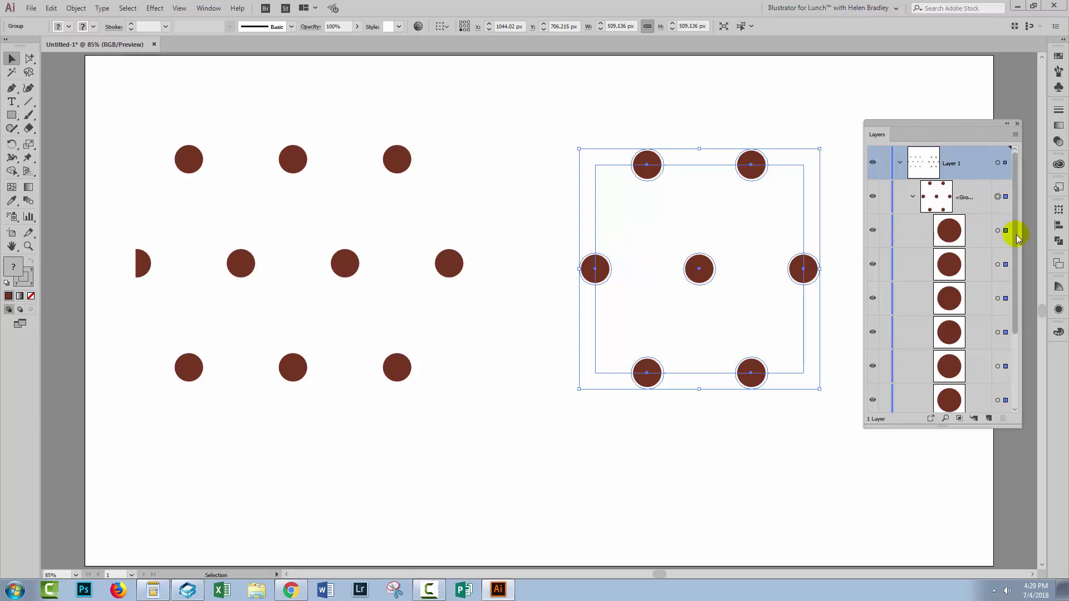
pyautogui.moveTo(1017, 228); pyautogui.dragTo(1013, 334)
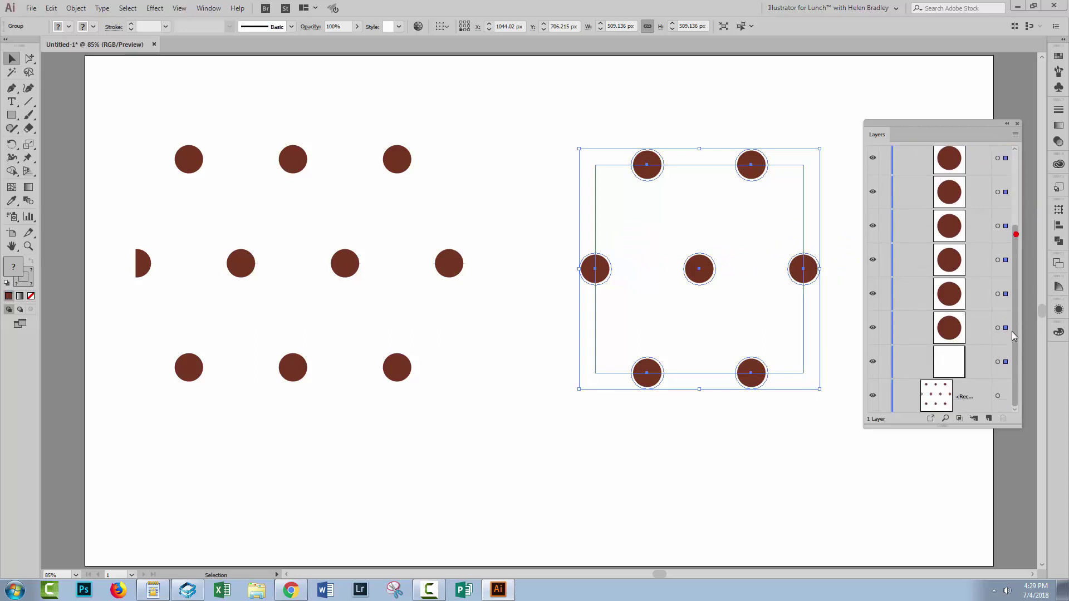
# Duplicate the tile's empty boundary square and select the other copy
pyautogui.click(998, 362)
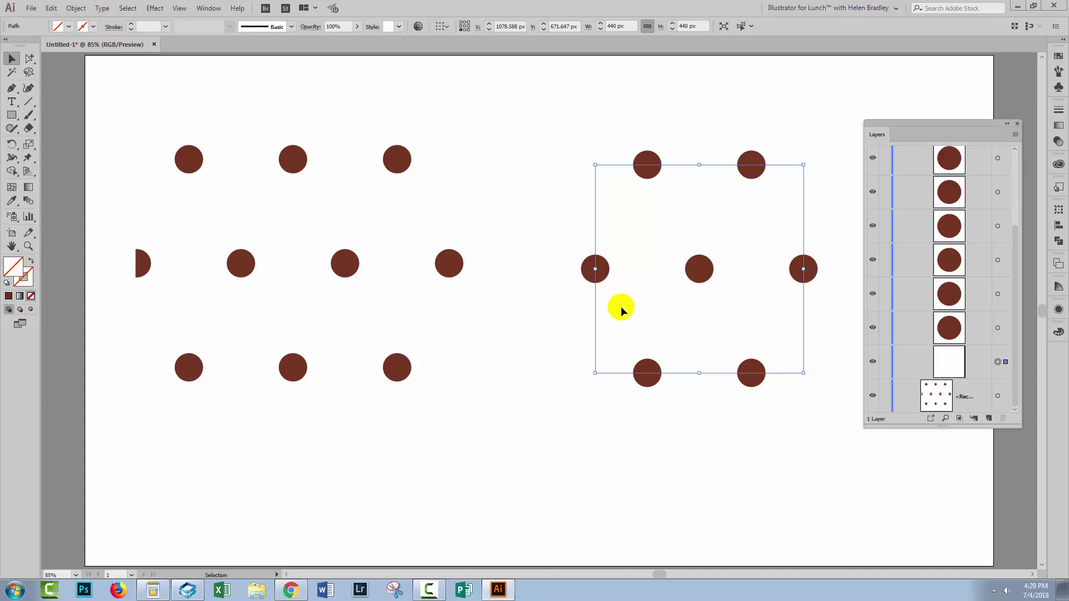
pyautogui.click(975, 362)
pyautogui.moveTo(975, 362); pyautogui.dragTo(987, 417)
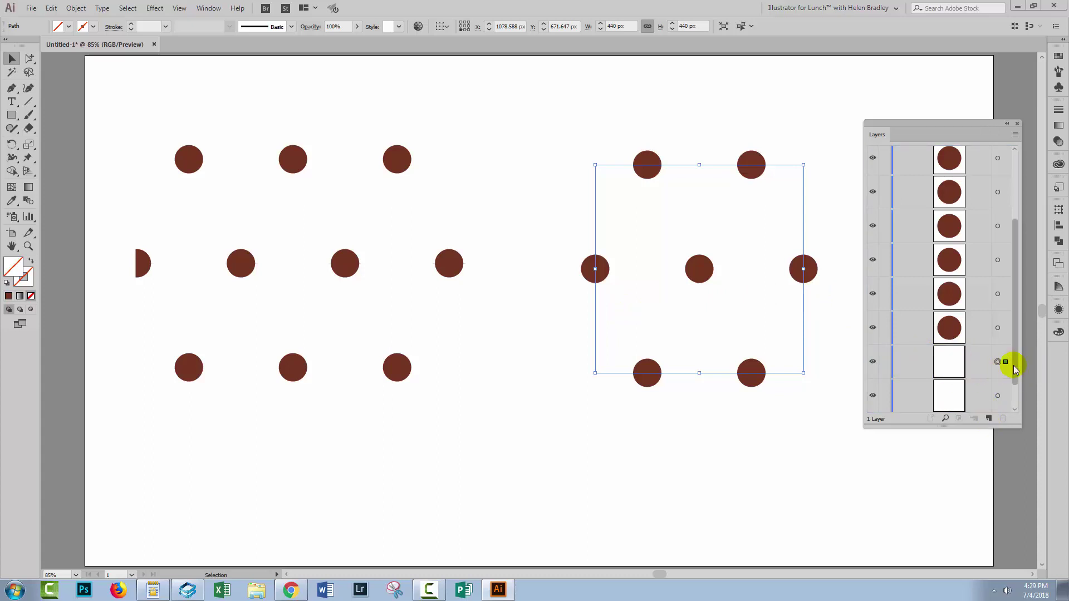
pyautogui.click(998, 396)
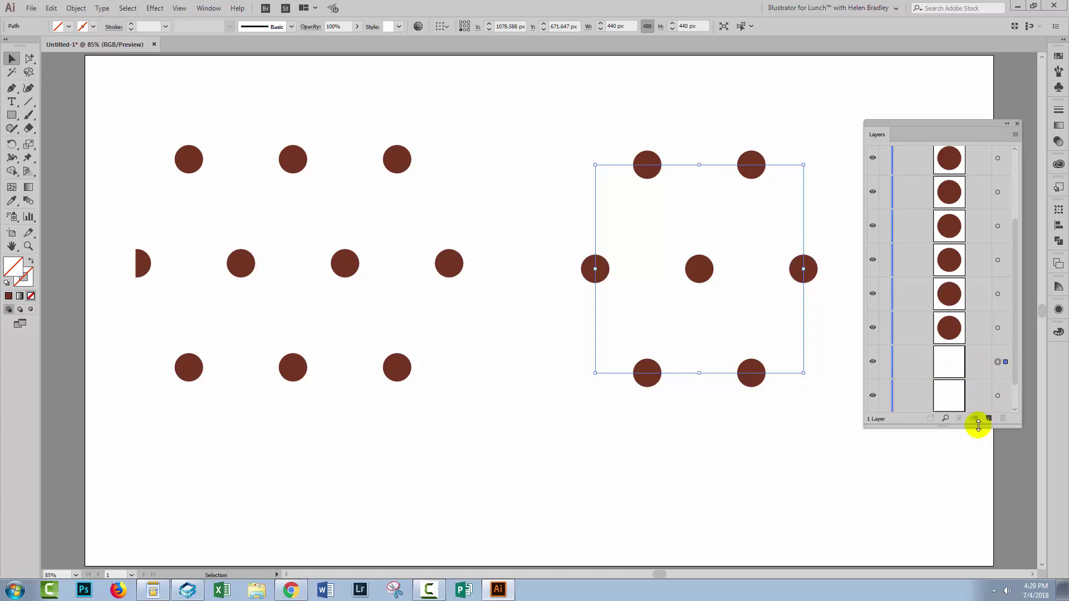
pyautogui.moveTo(977, 428); pyautogui.dragTo(977, 468)
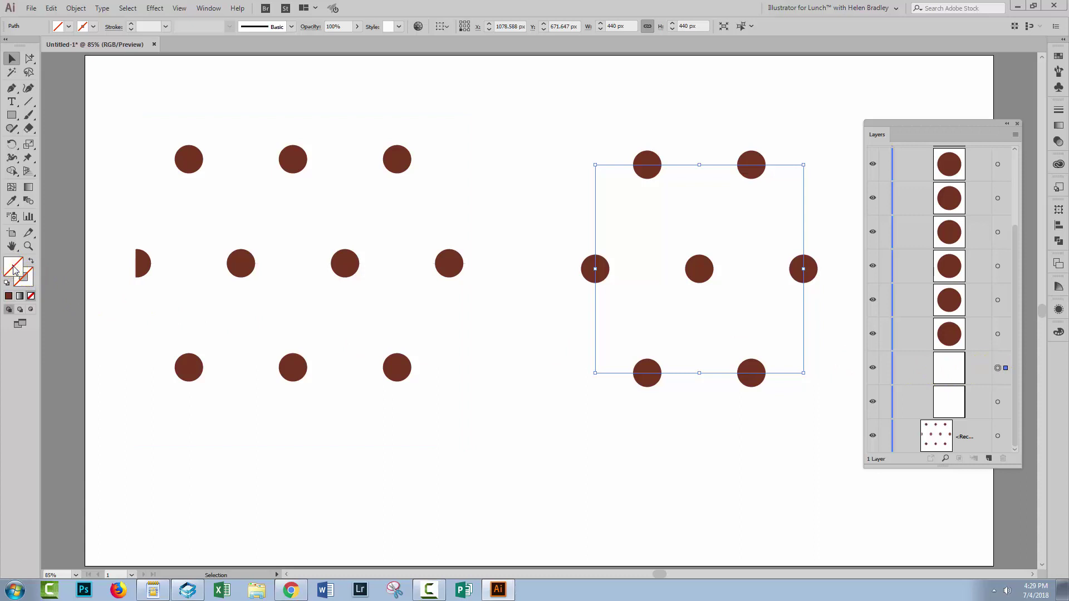
# Fill the selected empty square with the light peach swatch, then deselect
pyautogui.click(1058, 57)
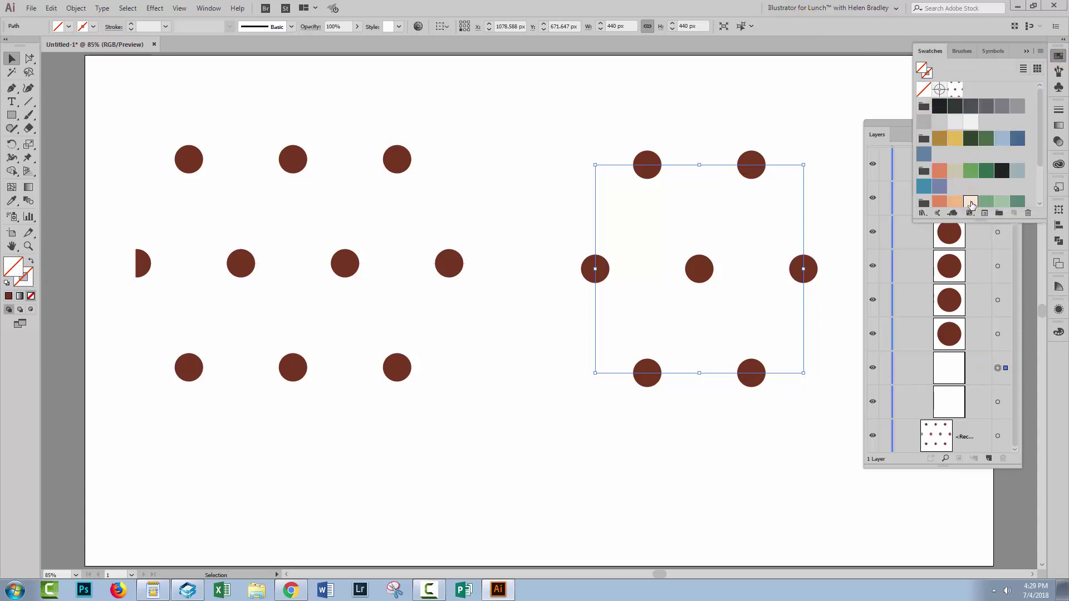
pyautogui.click(970, 203)
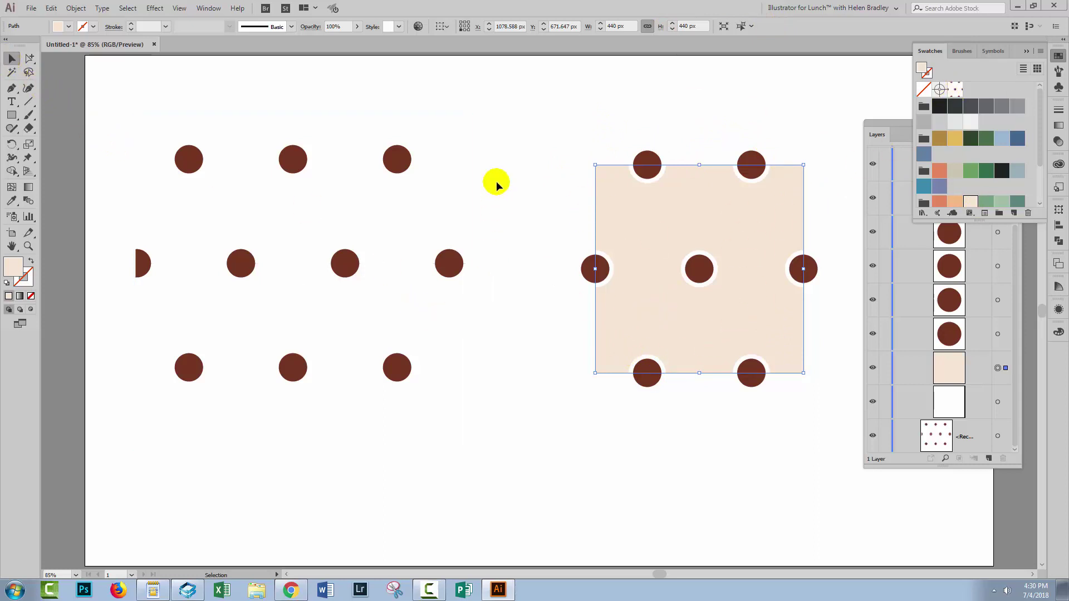
pyautogui.click(541, 474)
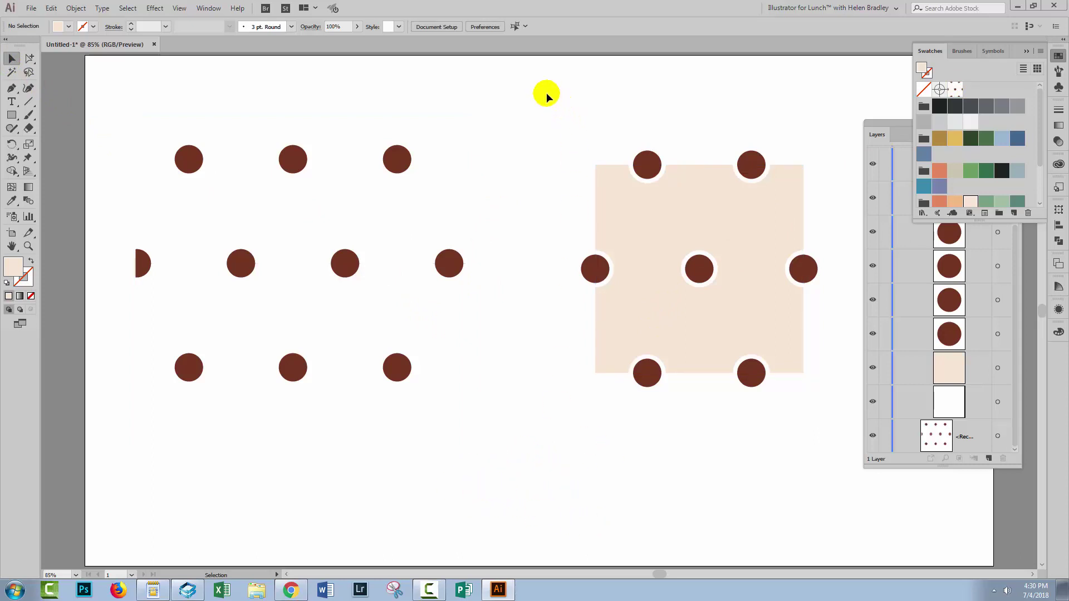
# Drag the peach-backed dot tile onto the pattern swatch to update it, then deselect
pyautogui.moveTo(544, 88); pyautogui.dragTo(842, 440)
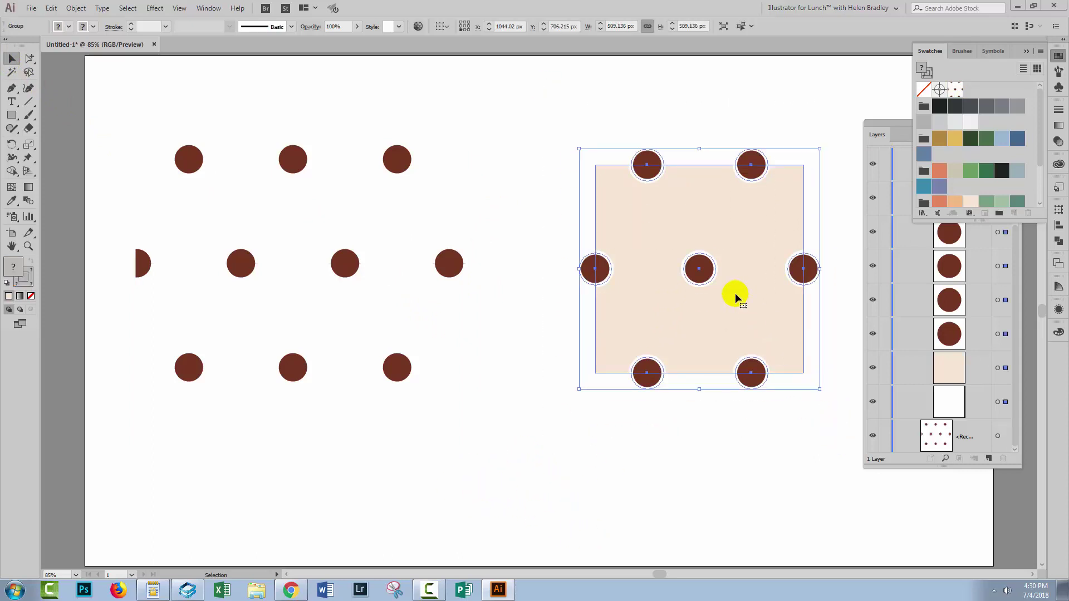
pyautogui.moveTo(737, 296); pyautogui.dragTo(956, 88)
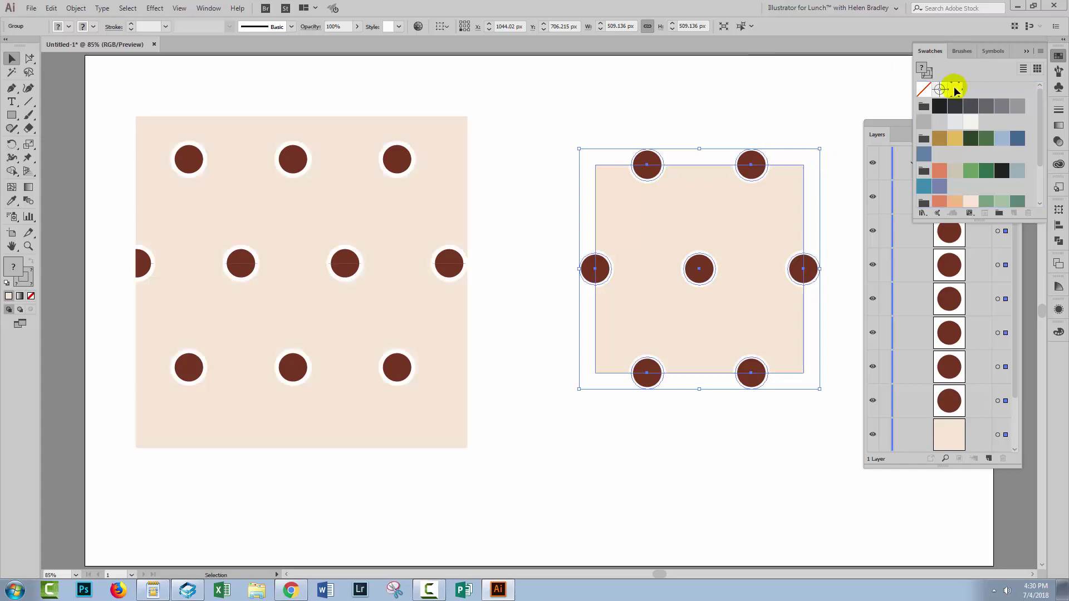
pyautogui.click(470, 351)
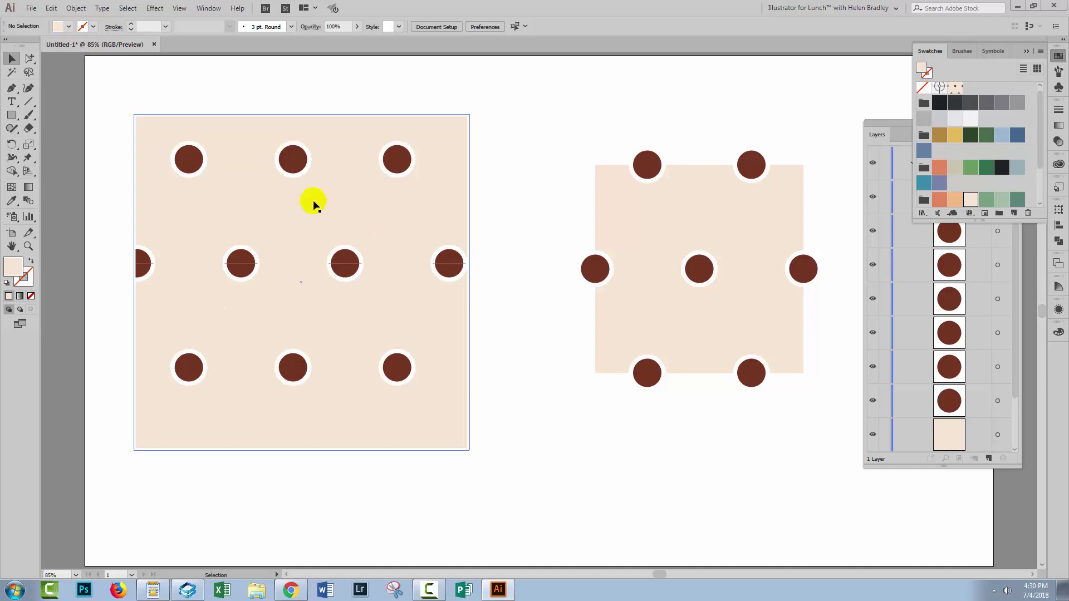
# Open the Scale dialog for the left square with only Transform Patterns and Preview checked
pyautogui.click(209, 122)
pyautogui.click(76, 8)
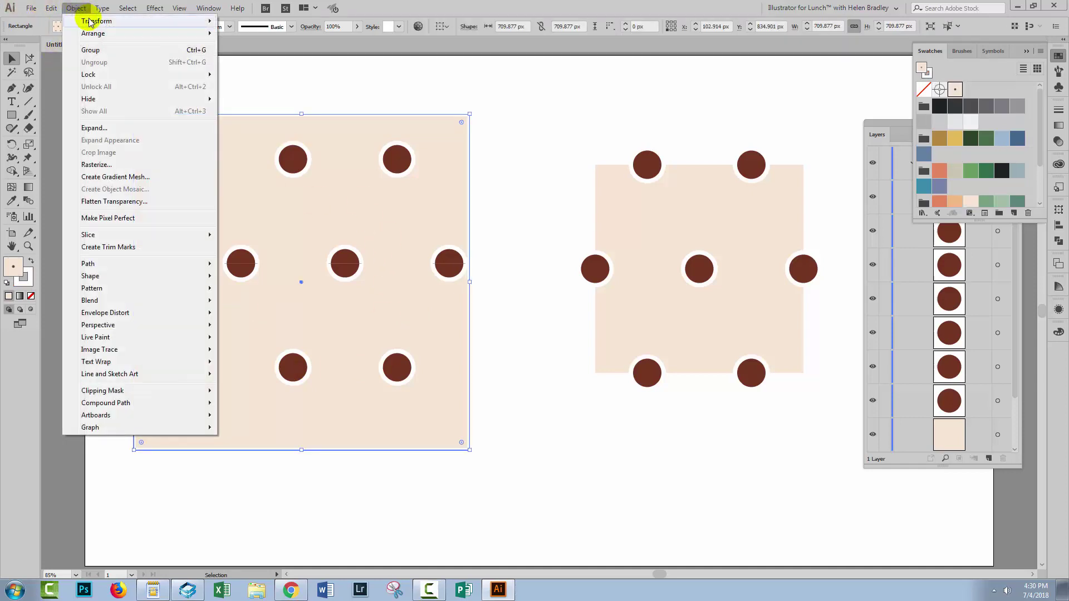
pyautogui.moveTo(89, 21)
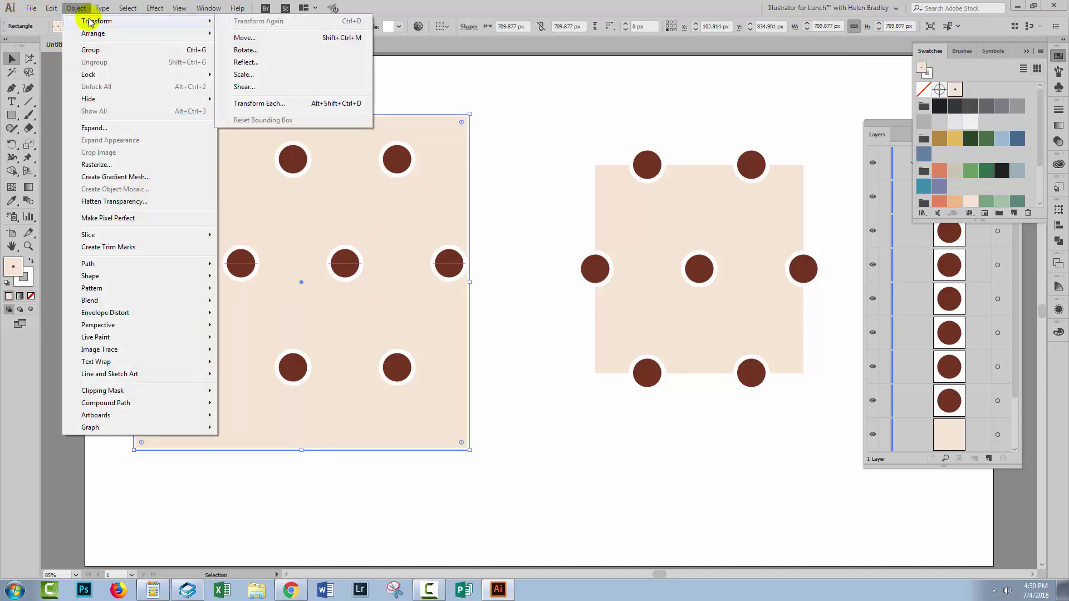
pyautogui.click(244, 75)
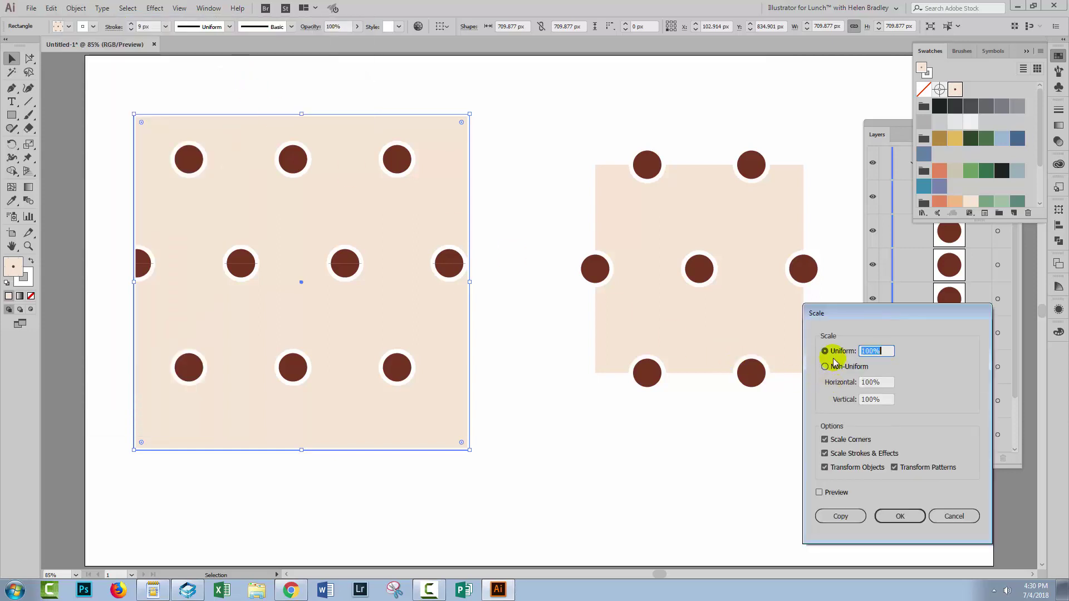
pyautogui.click(824, 467)
pyautogui.click(820, 493)
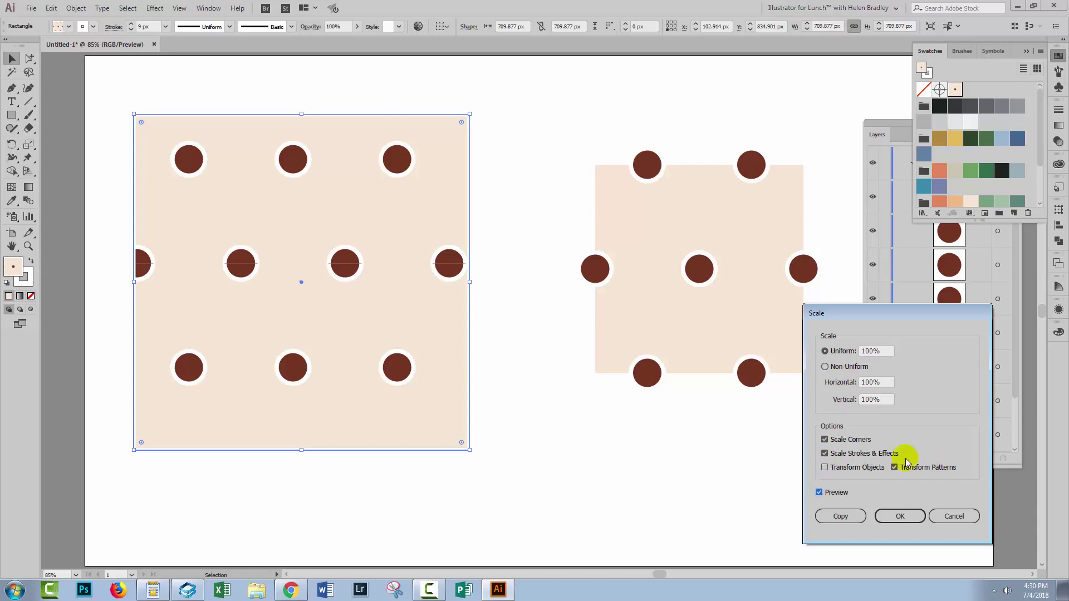
# Step the Uniform scale down to 68% and apply it
pyautogui.click(881, 351)
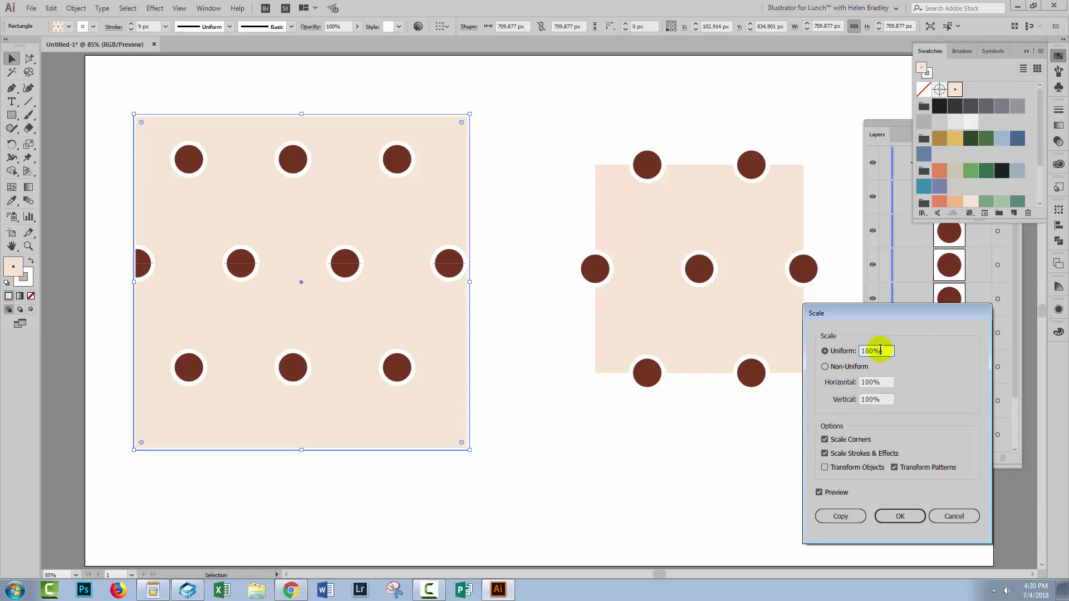
pyautogui.press('Down')
pyautogui.press('Down')
pyautogui.press('Down')
pyautogui.press('Down')
pyautogui.press('Down')
pyautogui.press('Down')
pyautogui.press('Down')
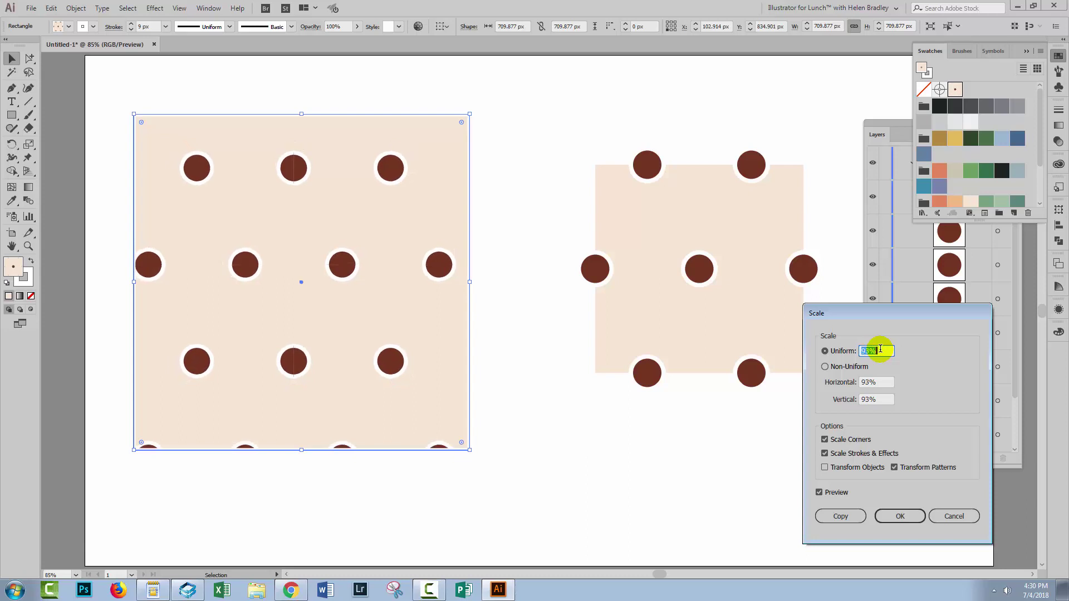
pyautogui.press('Down')
pyautogui.press('Down')
pyautogui.press('Down')
pyautogui.press('Down')
pyautogui.press('Down')
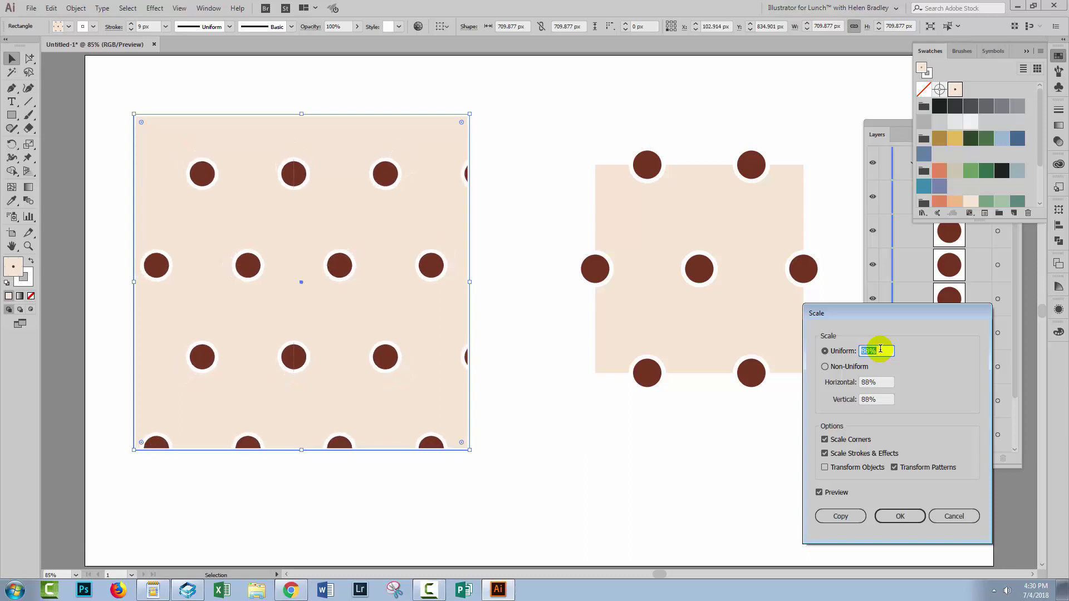
pyautogui.press('Down')
pyautogui.press('Down')
pyautogui.press('Down')
pyautogui.press('Down')
pyautogui.press('Down')
pyautogui.press('Down')
pyautogui.press('Down')
pyautogui.press('Down')
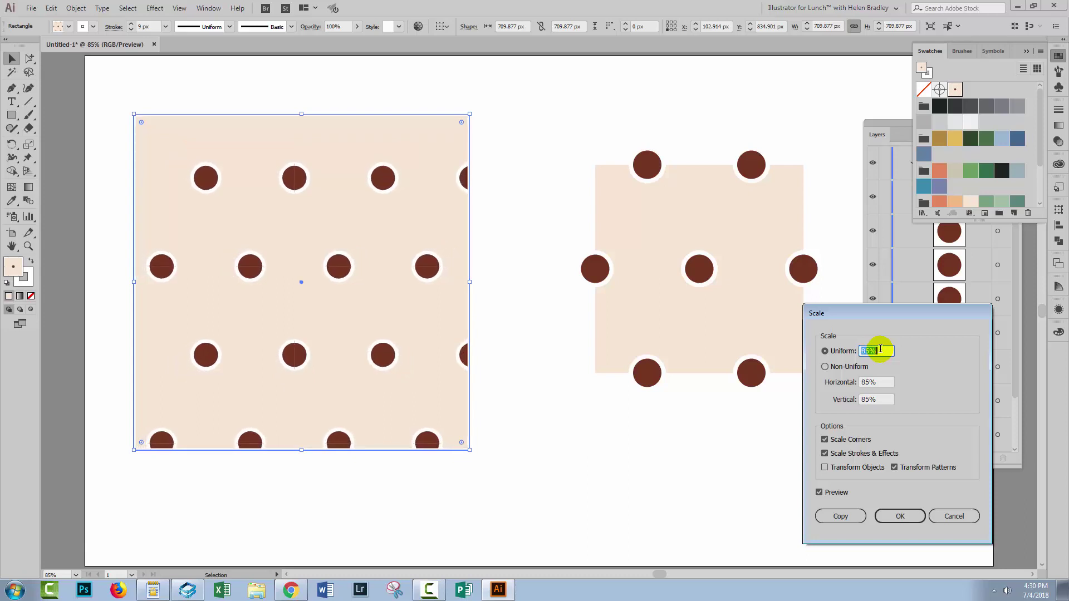
pyautogui.press('Down')
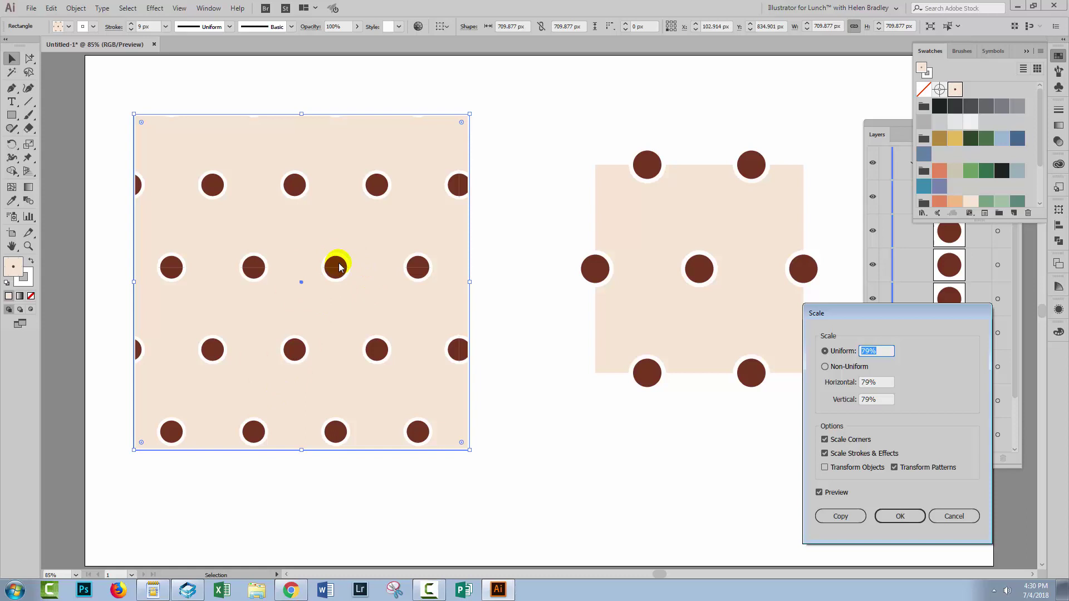
pyautogui.press('Down')
pyautogui.press('Down')
pyautogui.press('Up')
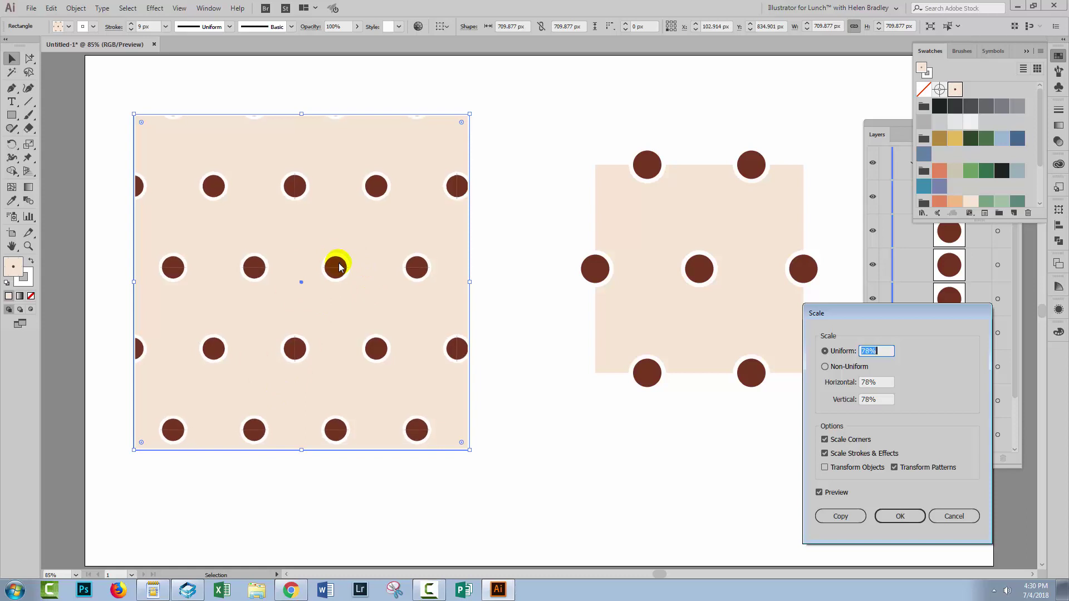
pyautogui.press('Down')
pyautogui.press('Down')
pyautogui.press('Down')
pyautogui.press('Down')
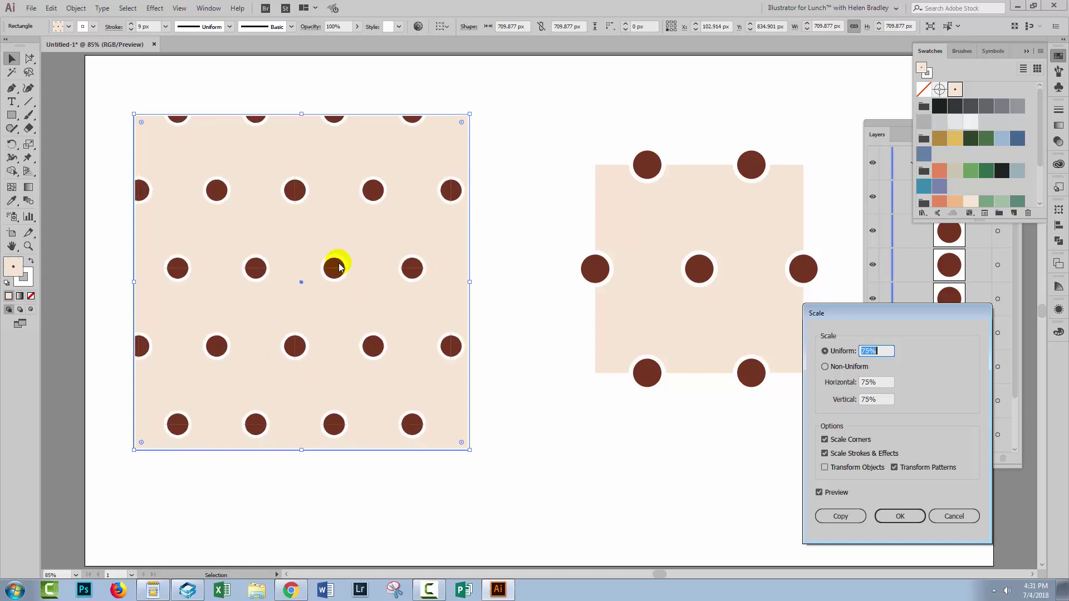
pyautogui.press('Down')
pyautogui.press('Down')
pyautogui.press('Down')
pyautogui.press('Down')
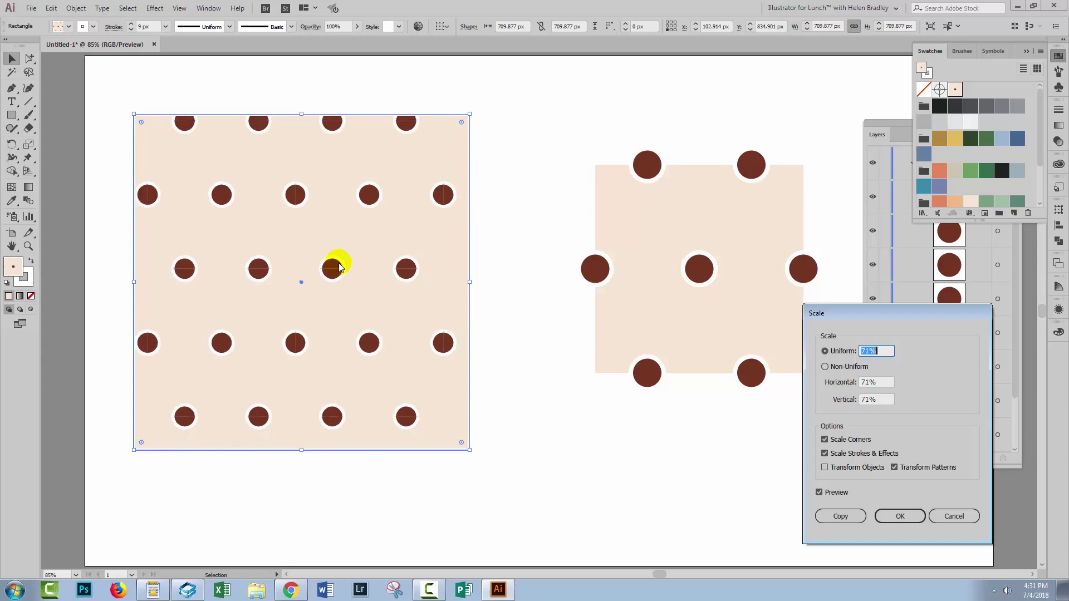
pyautogui.press('Down')
pyautogui.press('Down')
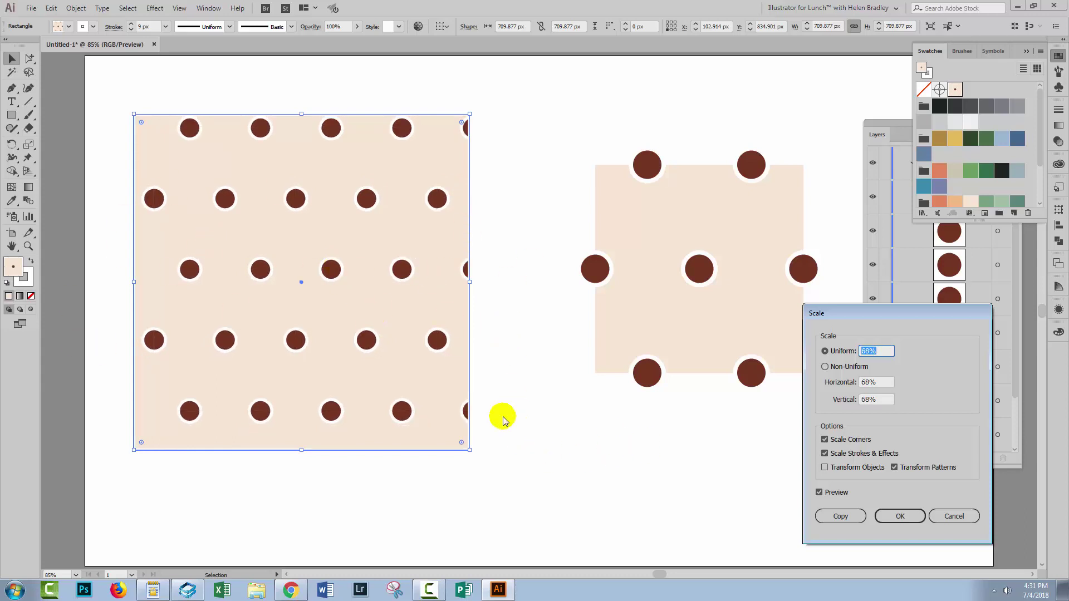
pyautogui.click(906, 518)
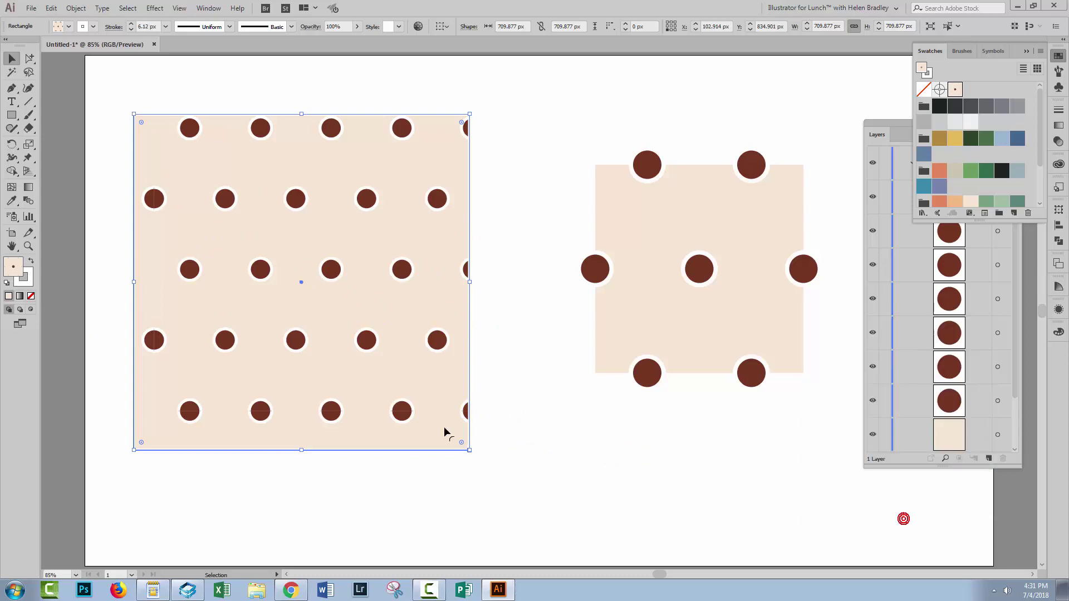
# Deselect, then uncheck Anti-aliased Artwork in Edit > Preferences > General
pyautogui.click(602, 496)
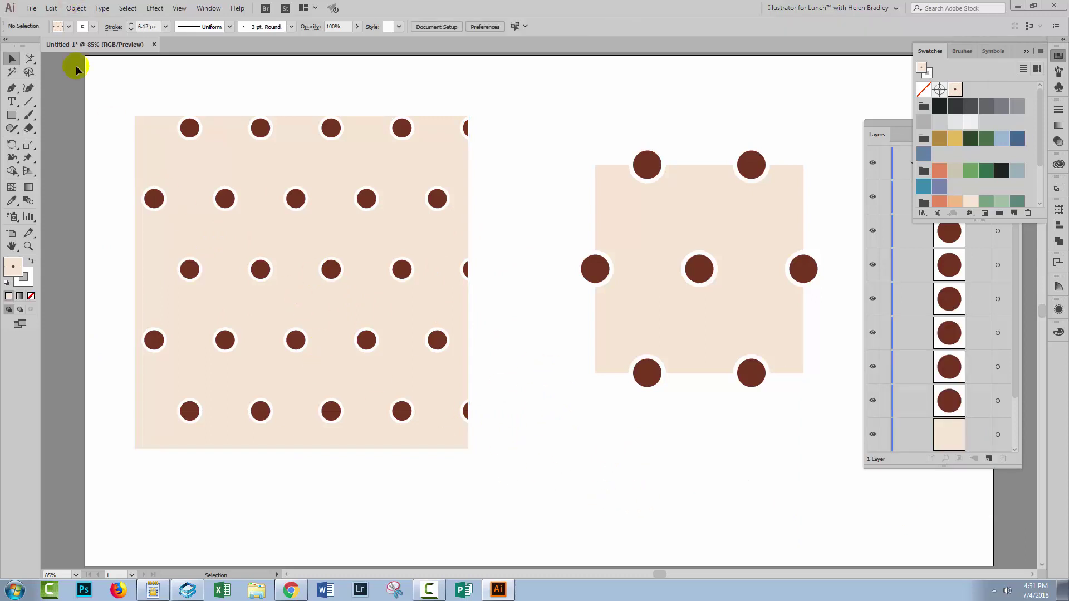
pyautogui.click(51, 9)
pyautogui.moveTo(114, 365)
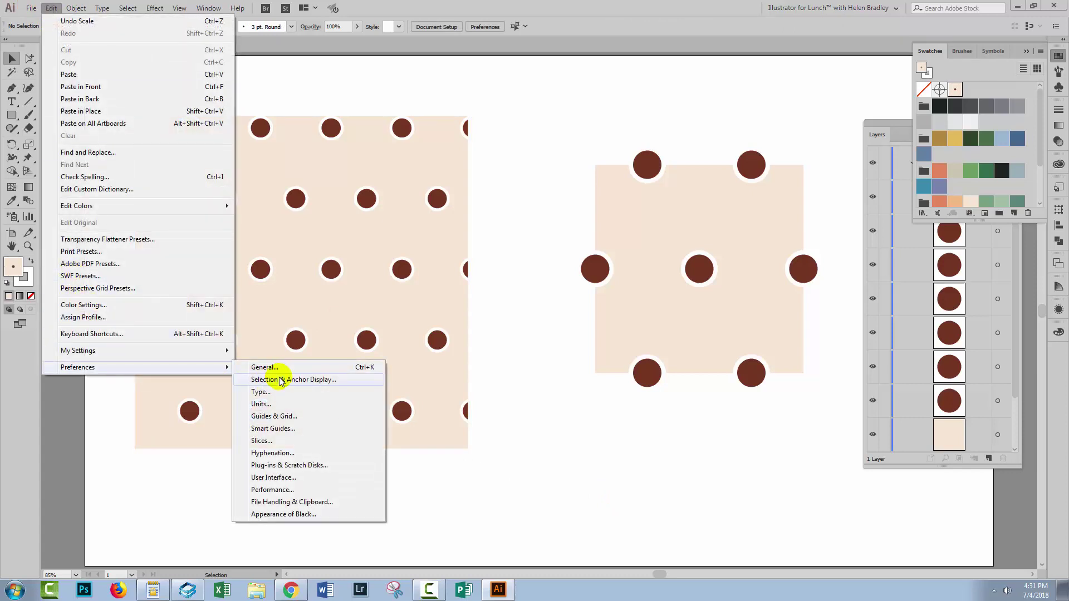
pyautogui.click(266, 368)
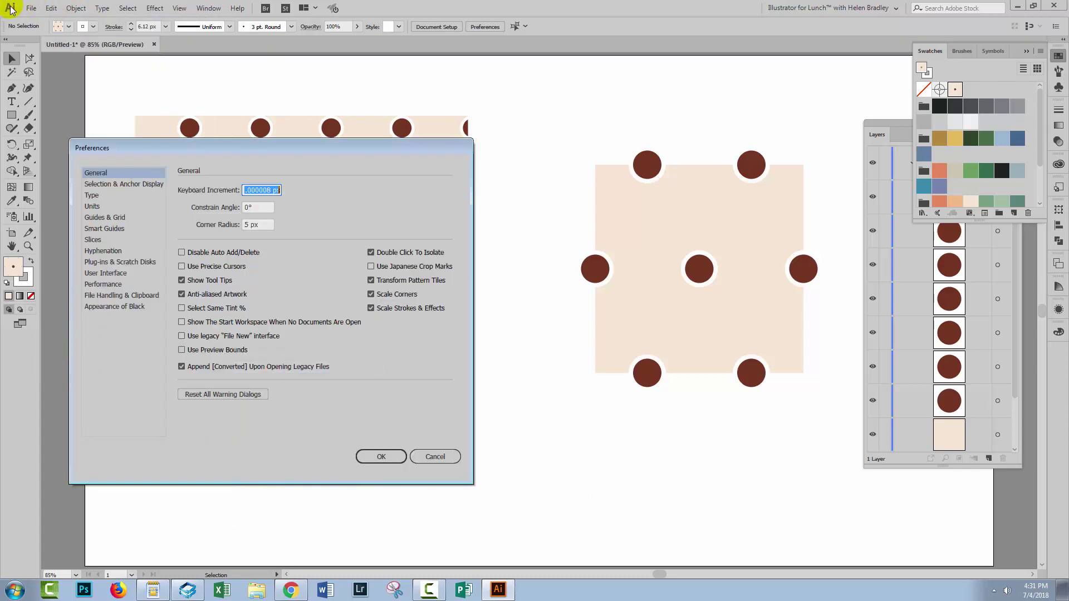
pyautogui.click(207, 294)
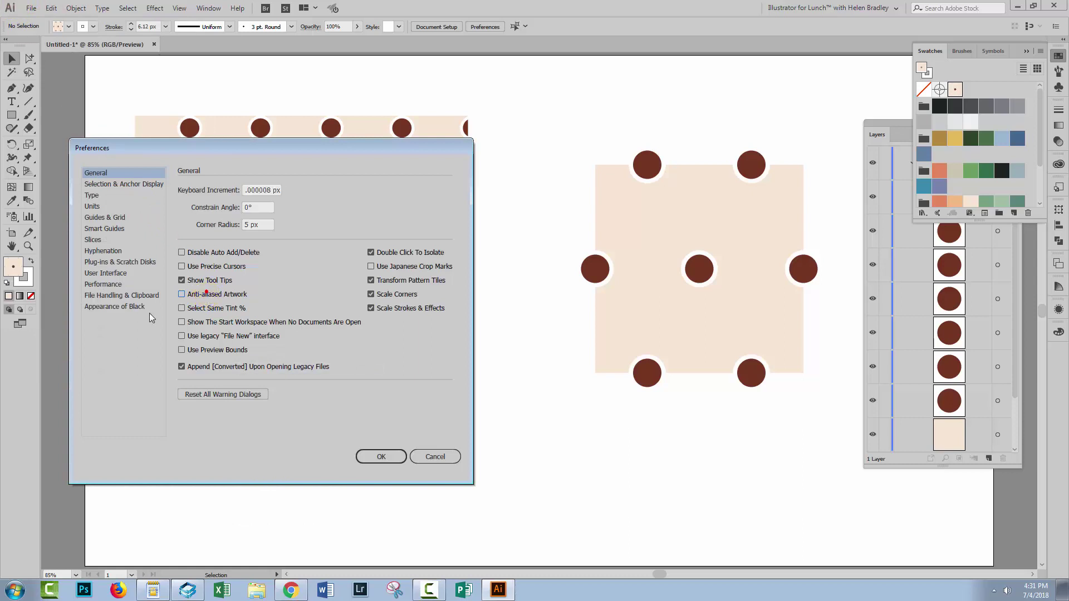
pyautogui.click(381, 455)
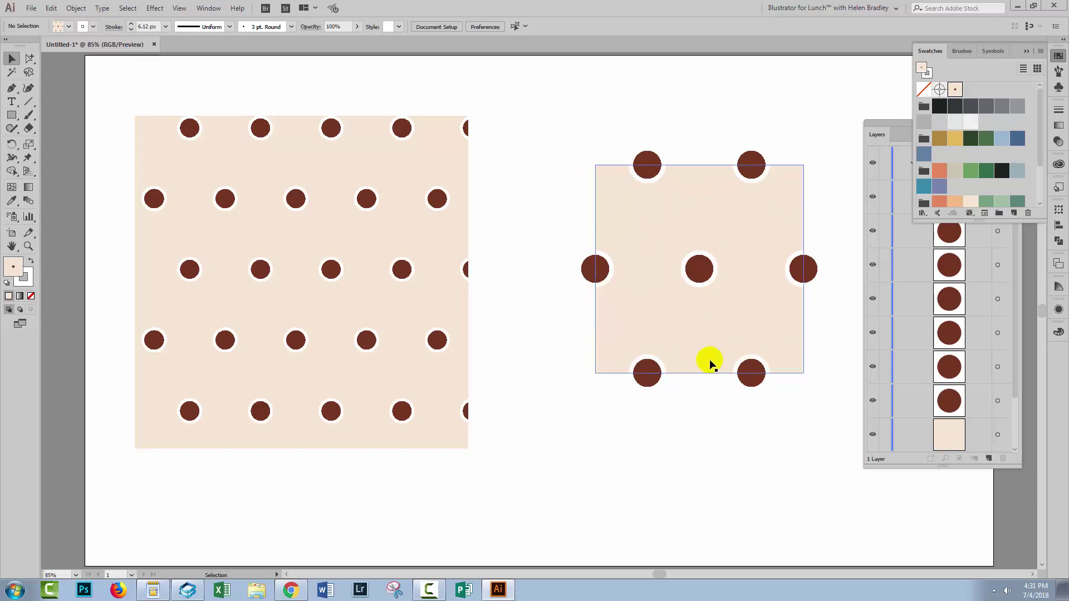
# Bring the Layers panel forward, select the peach background rectangle's row, then deselect
pyautogui.click(1015, 392)
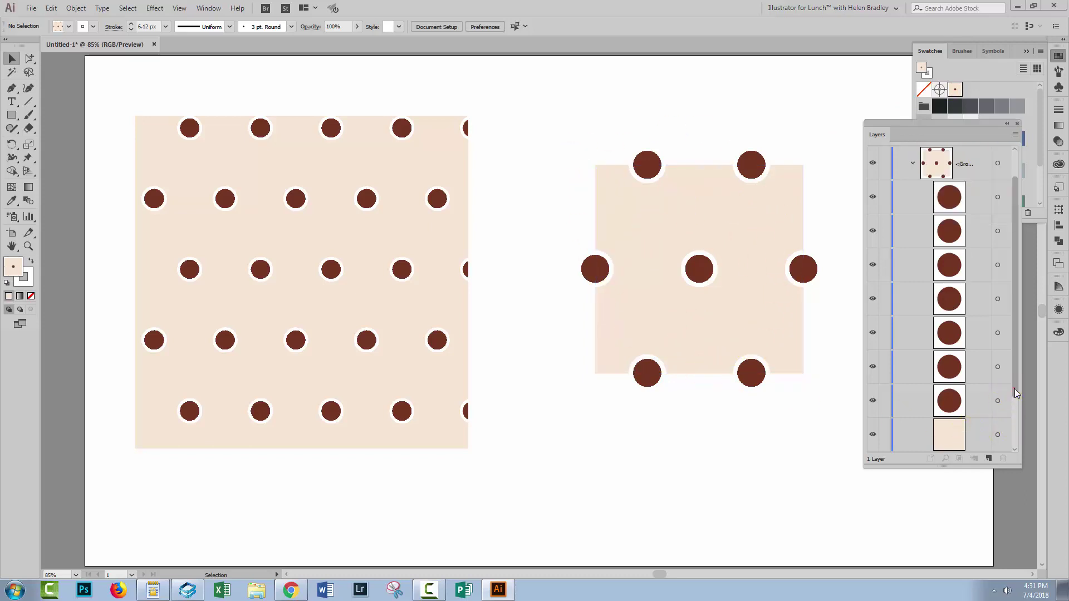
pyautogui.scroll(-2, 1015, 392)
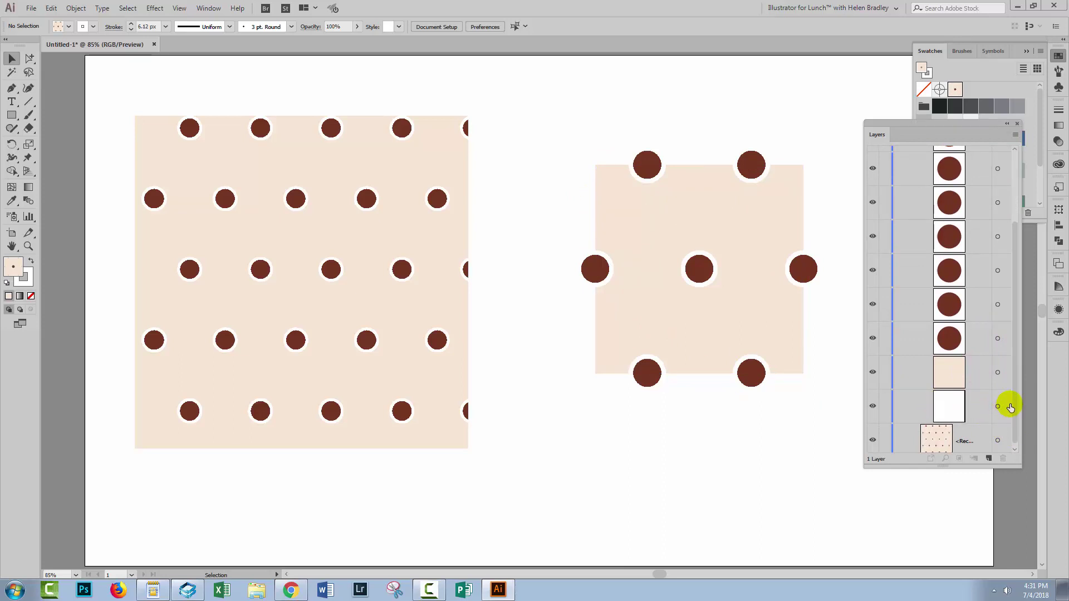
pyautogui.scroll(3, 1013, 406)
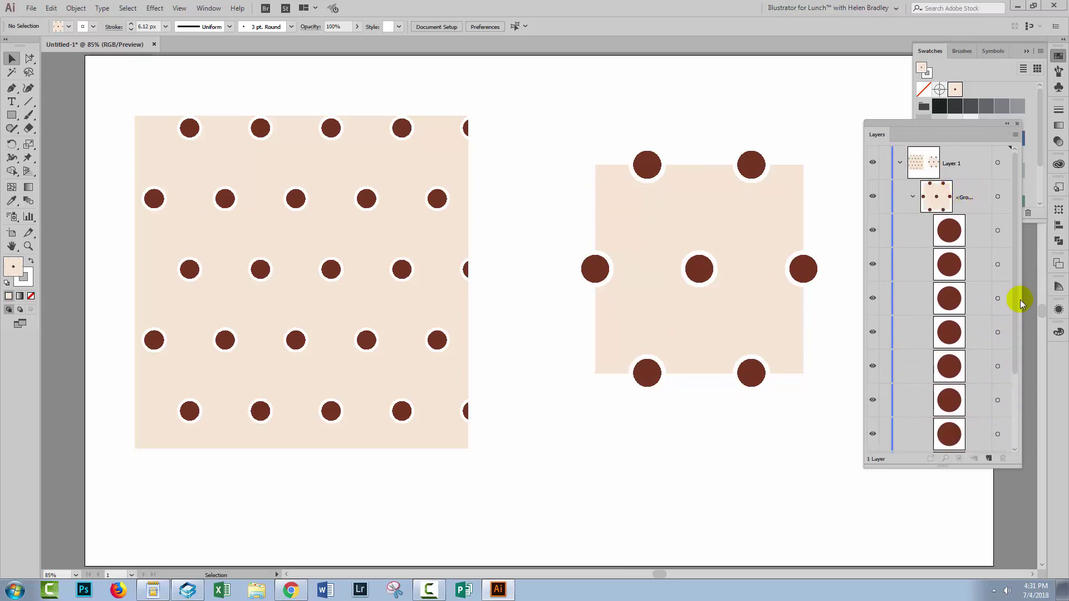
pyautogui.scroll(-2, 1015, 339)
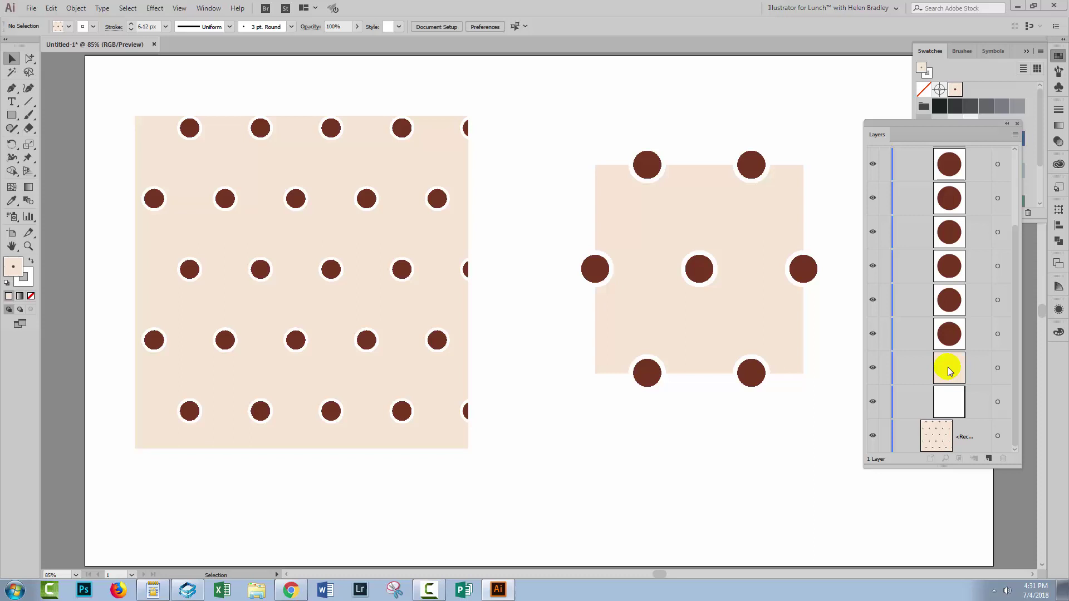
pyautogui.click(996, 369)
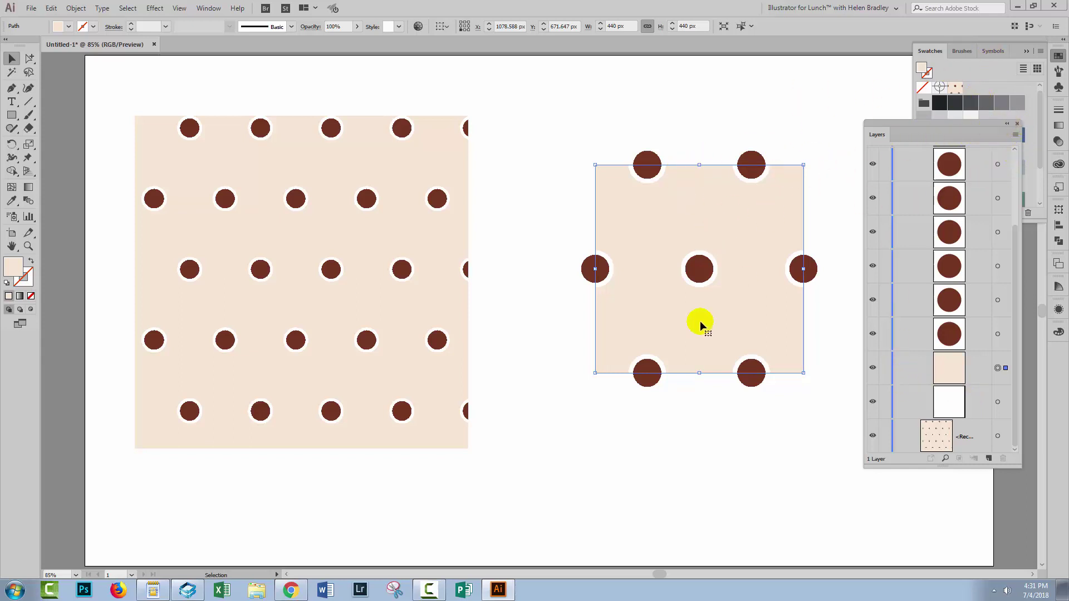
pyautogui.click(551, 375)
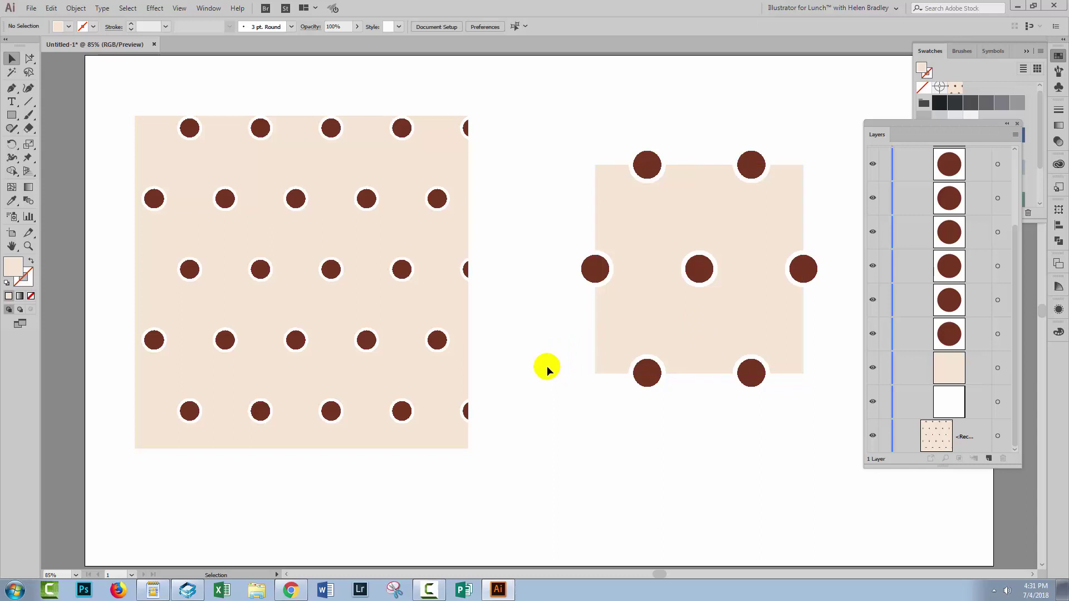